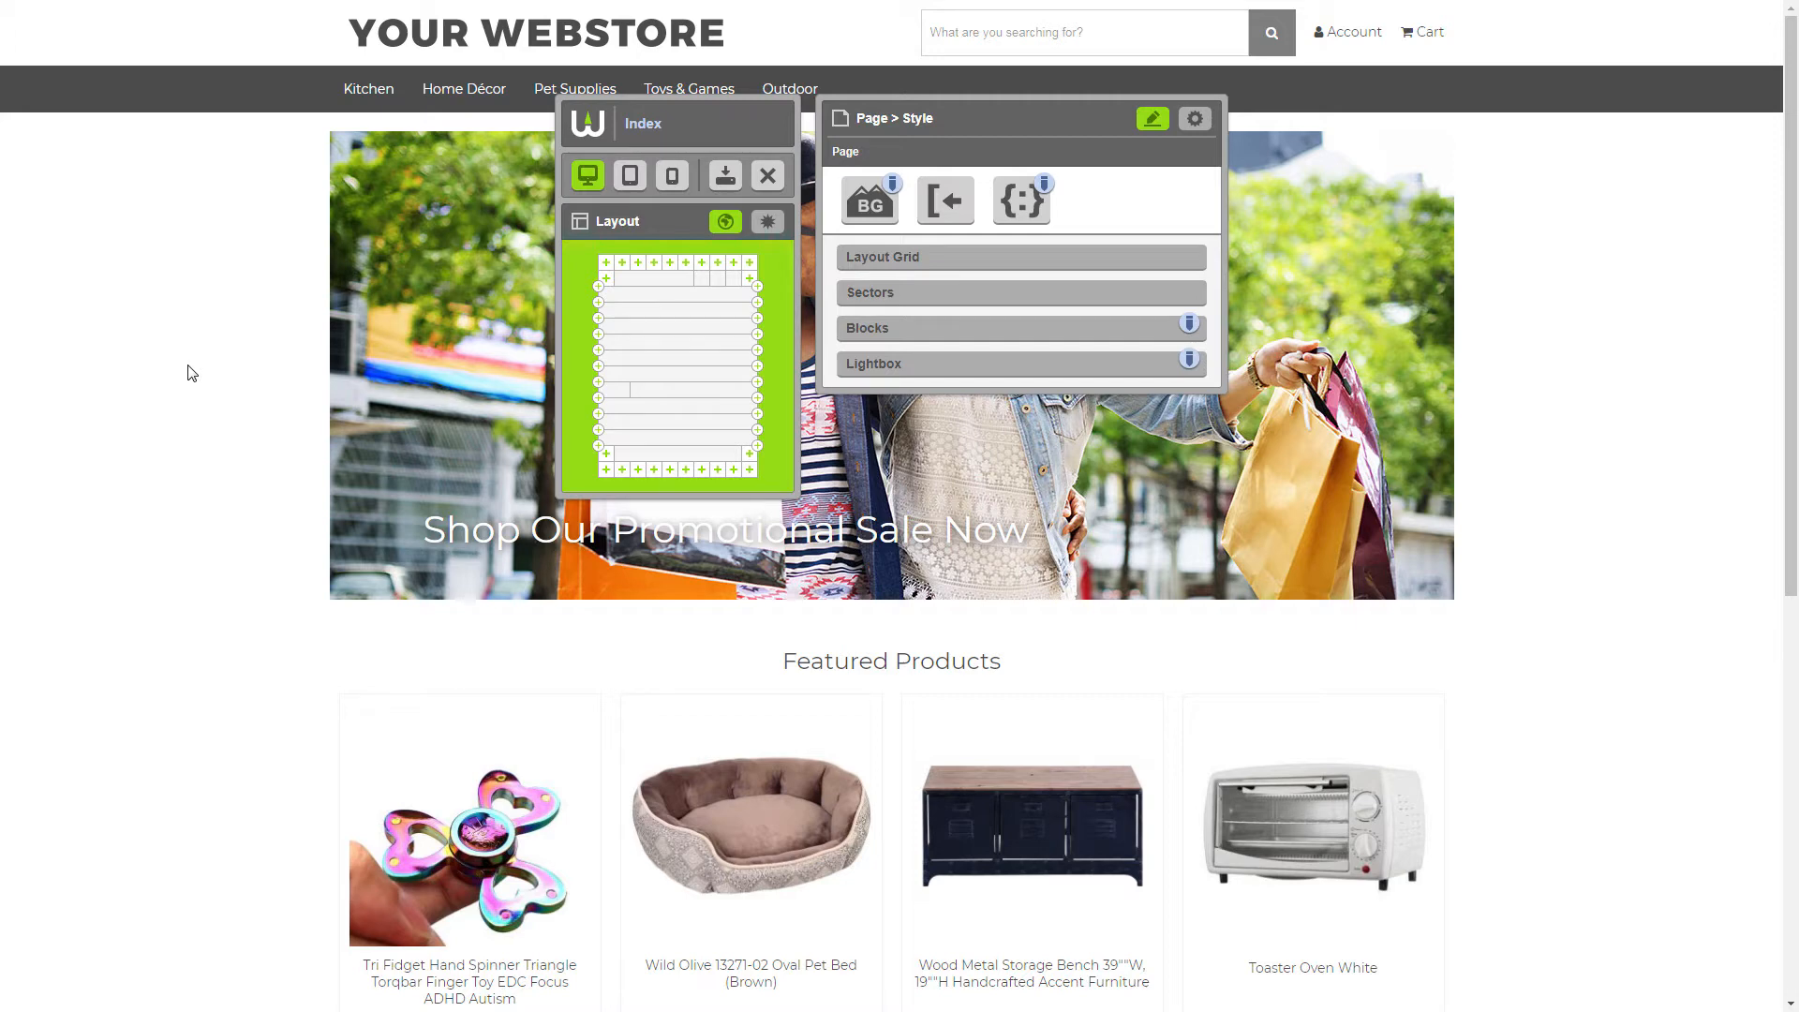
Start adding a List block to the footer sector that holds the social and logo blocks
drag(1792, 468, 1792, 871)
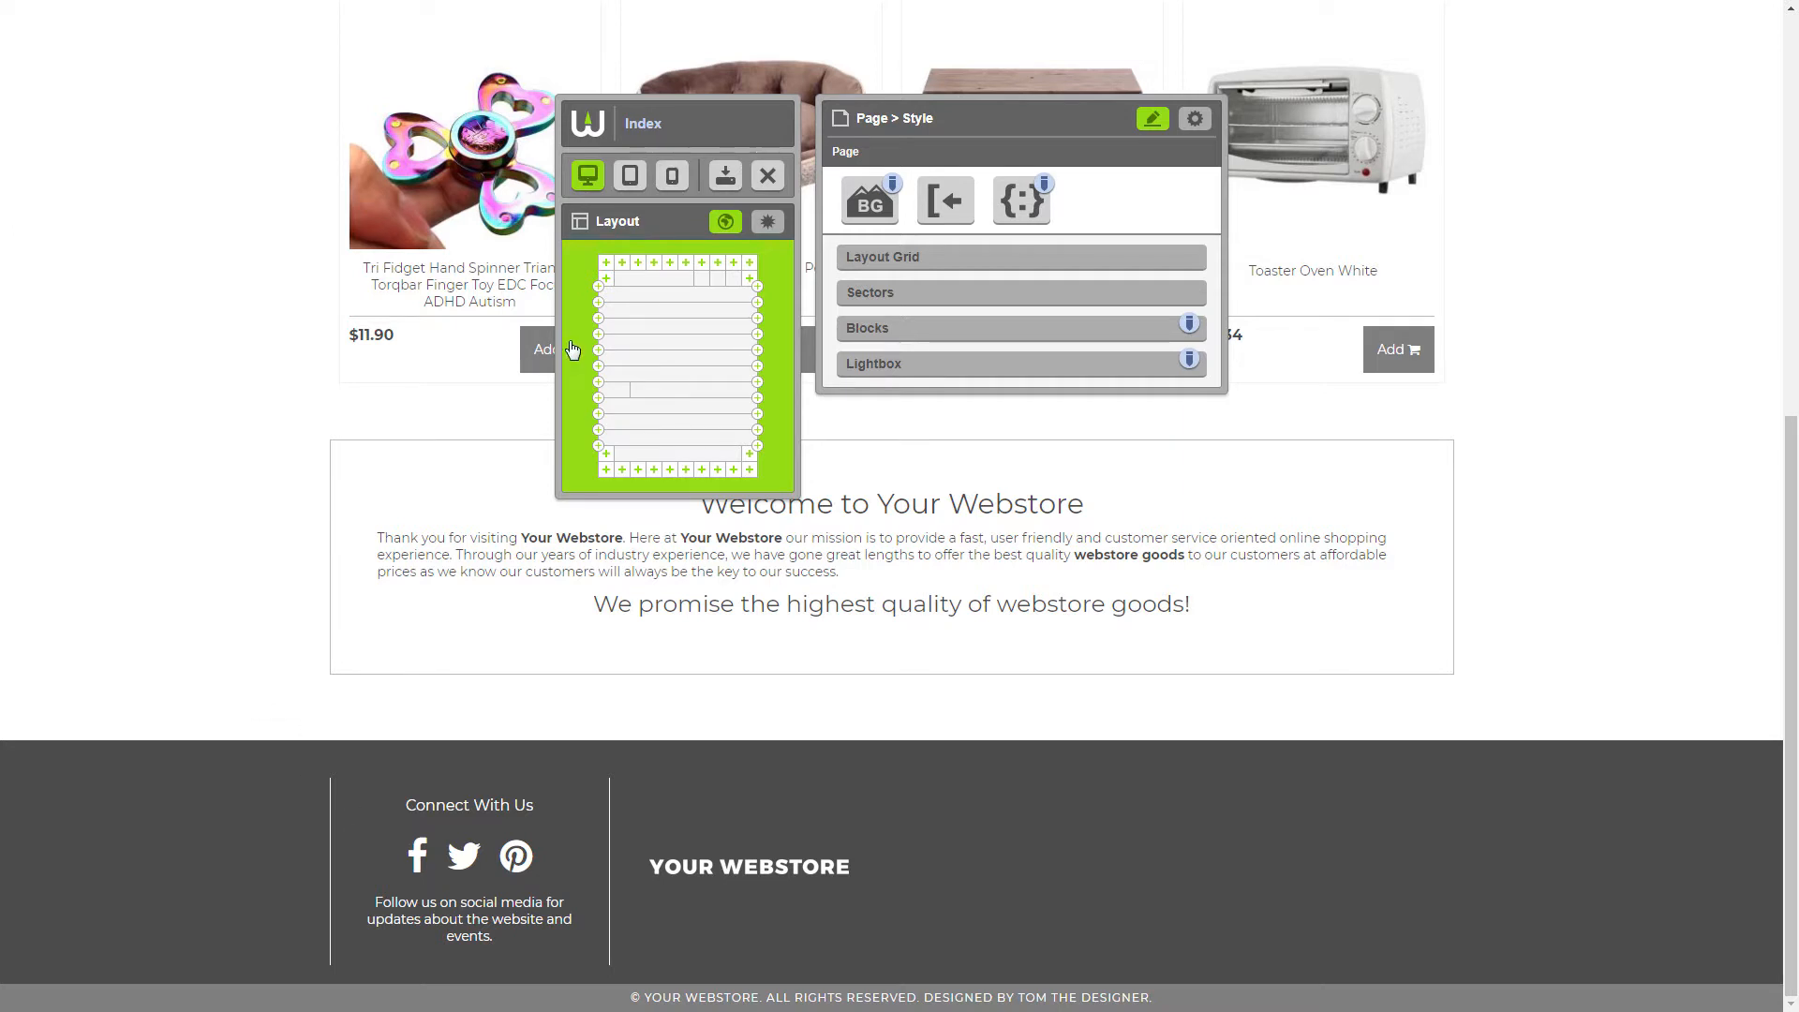
click(642, 427)
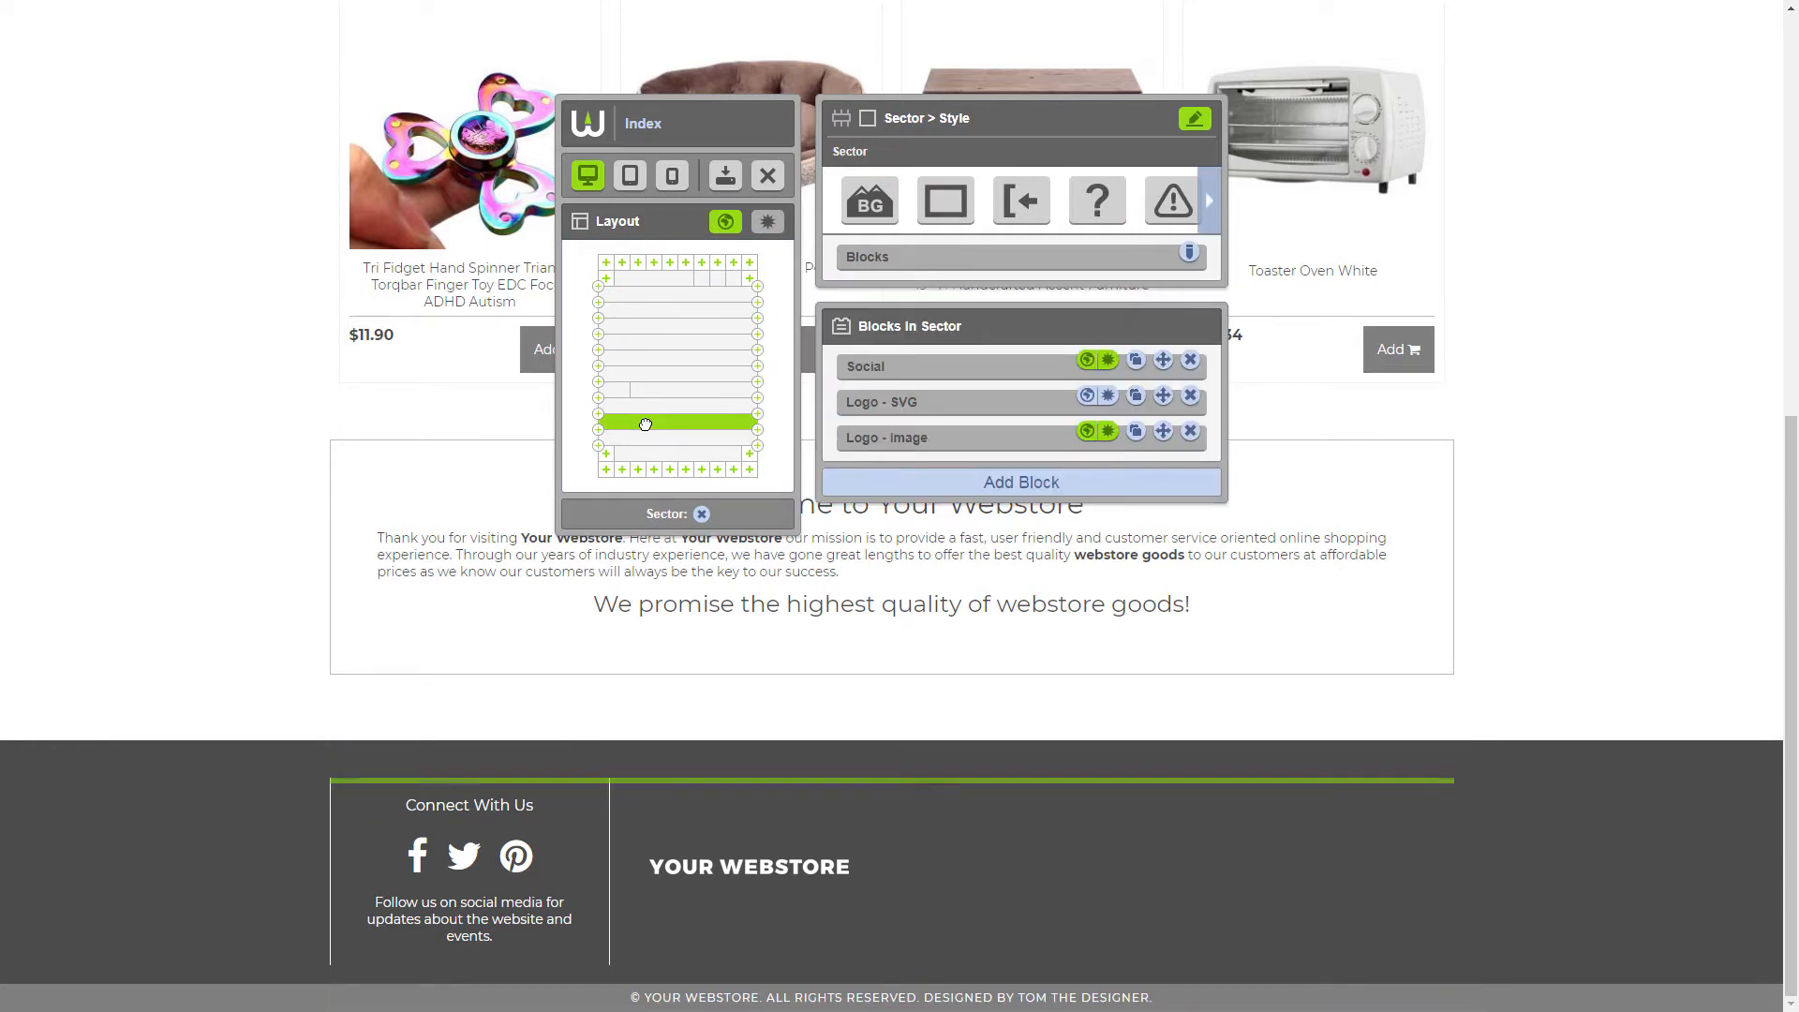
click(859, 486)
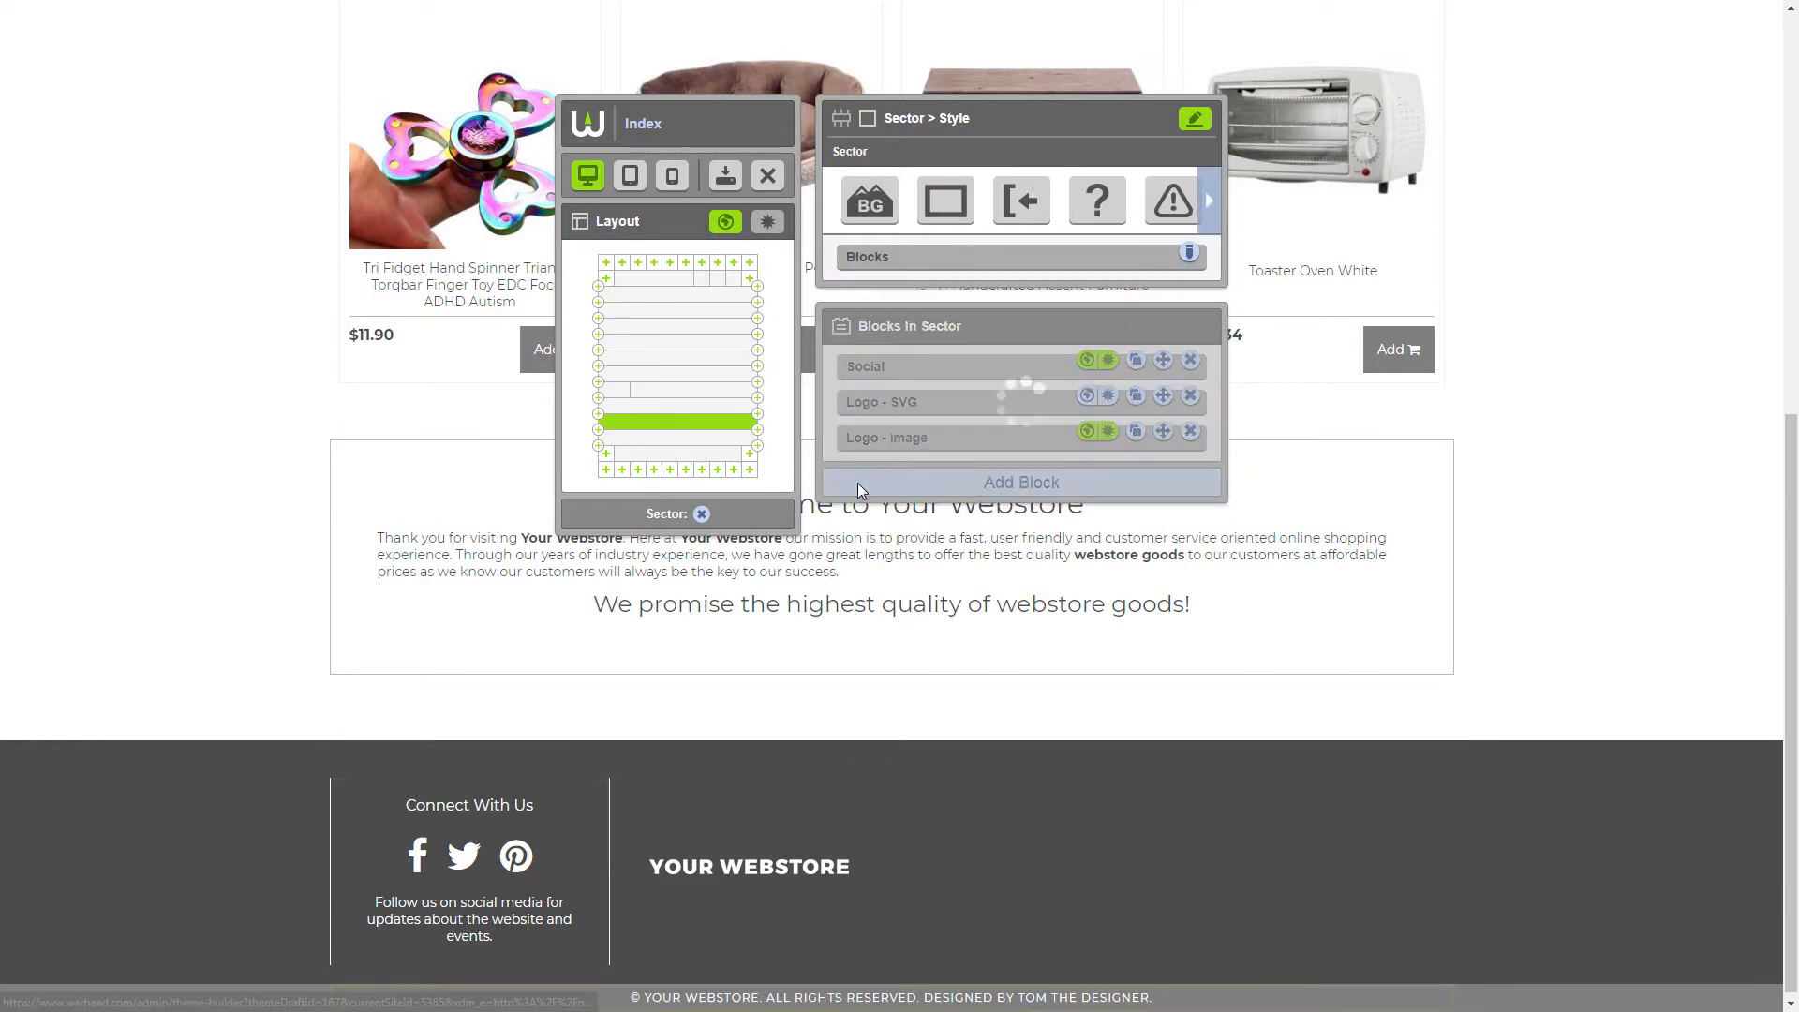
mouse_move(892, 487)
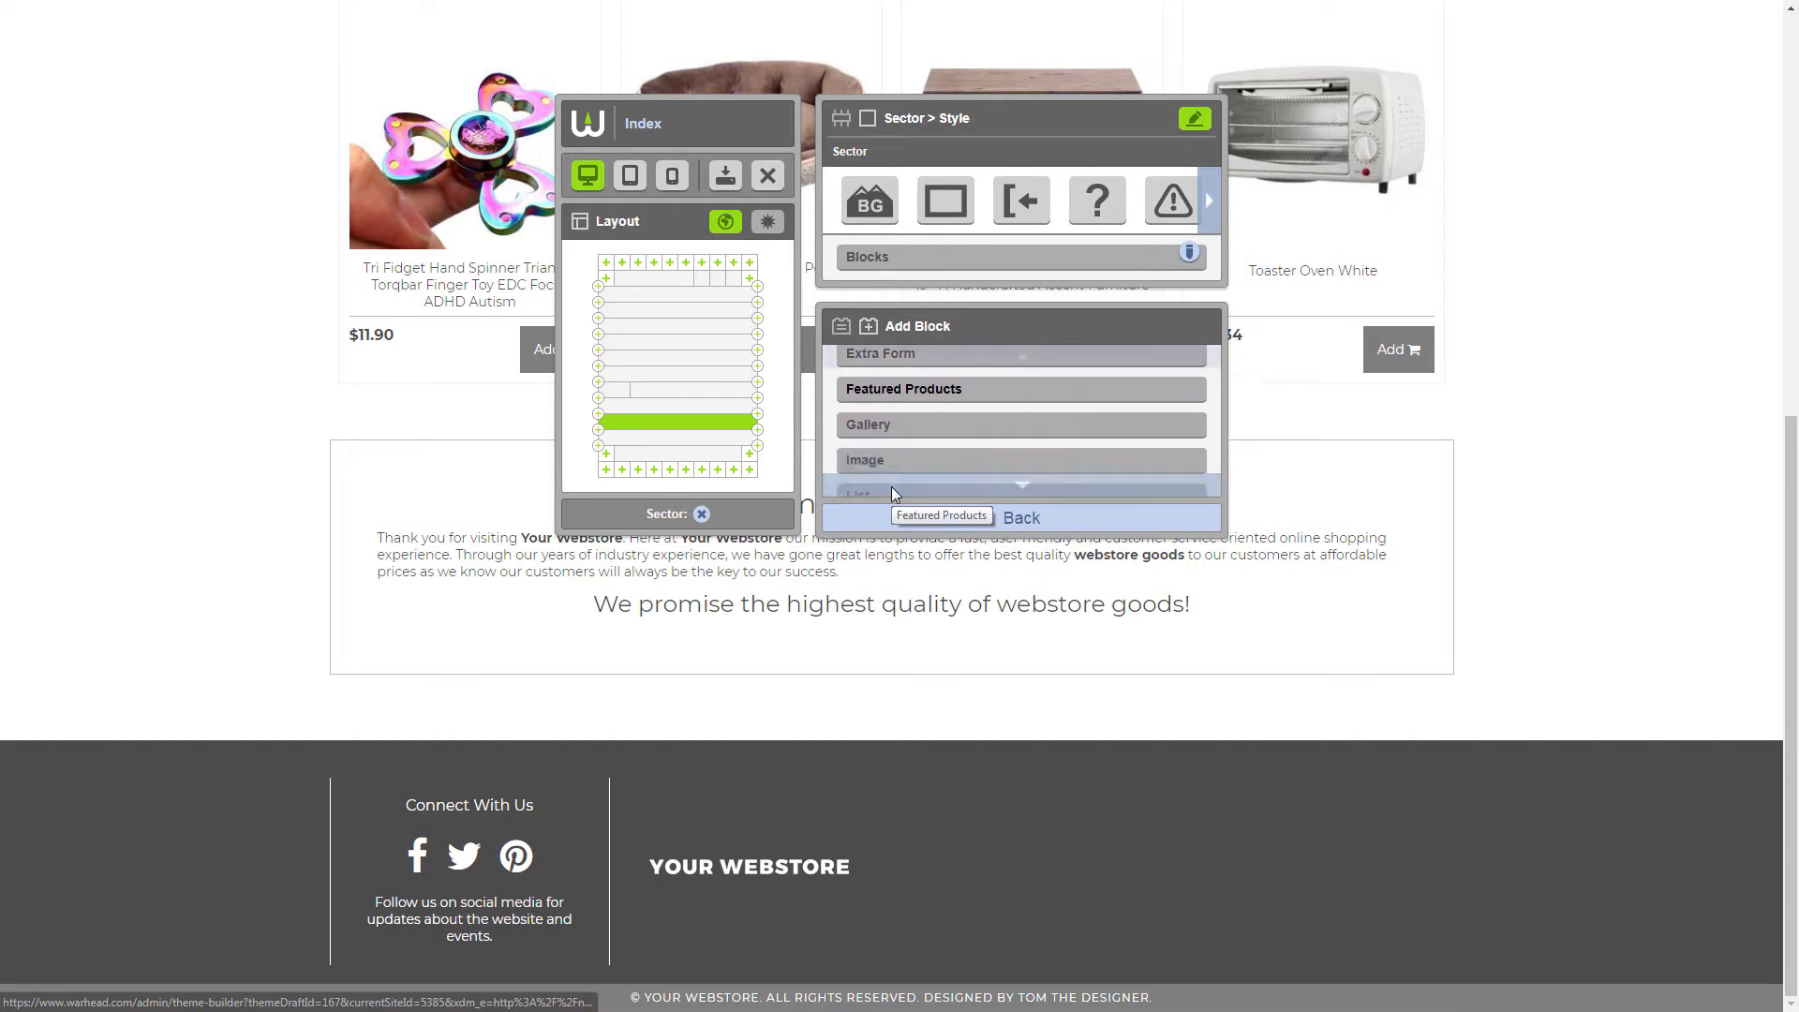
click(876, 449)
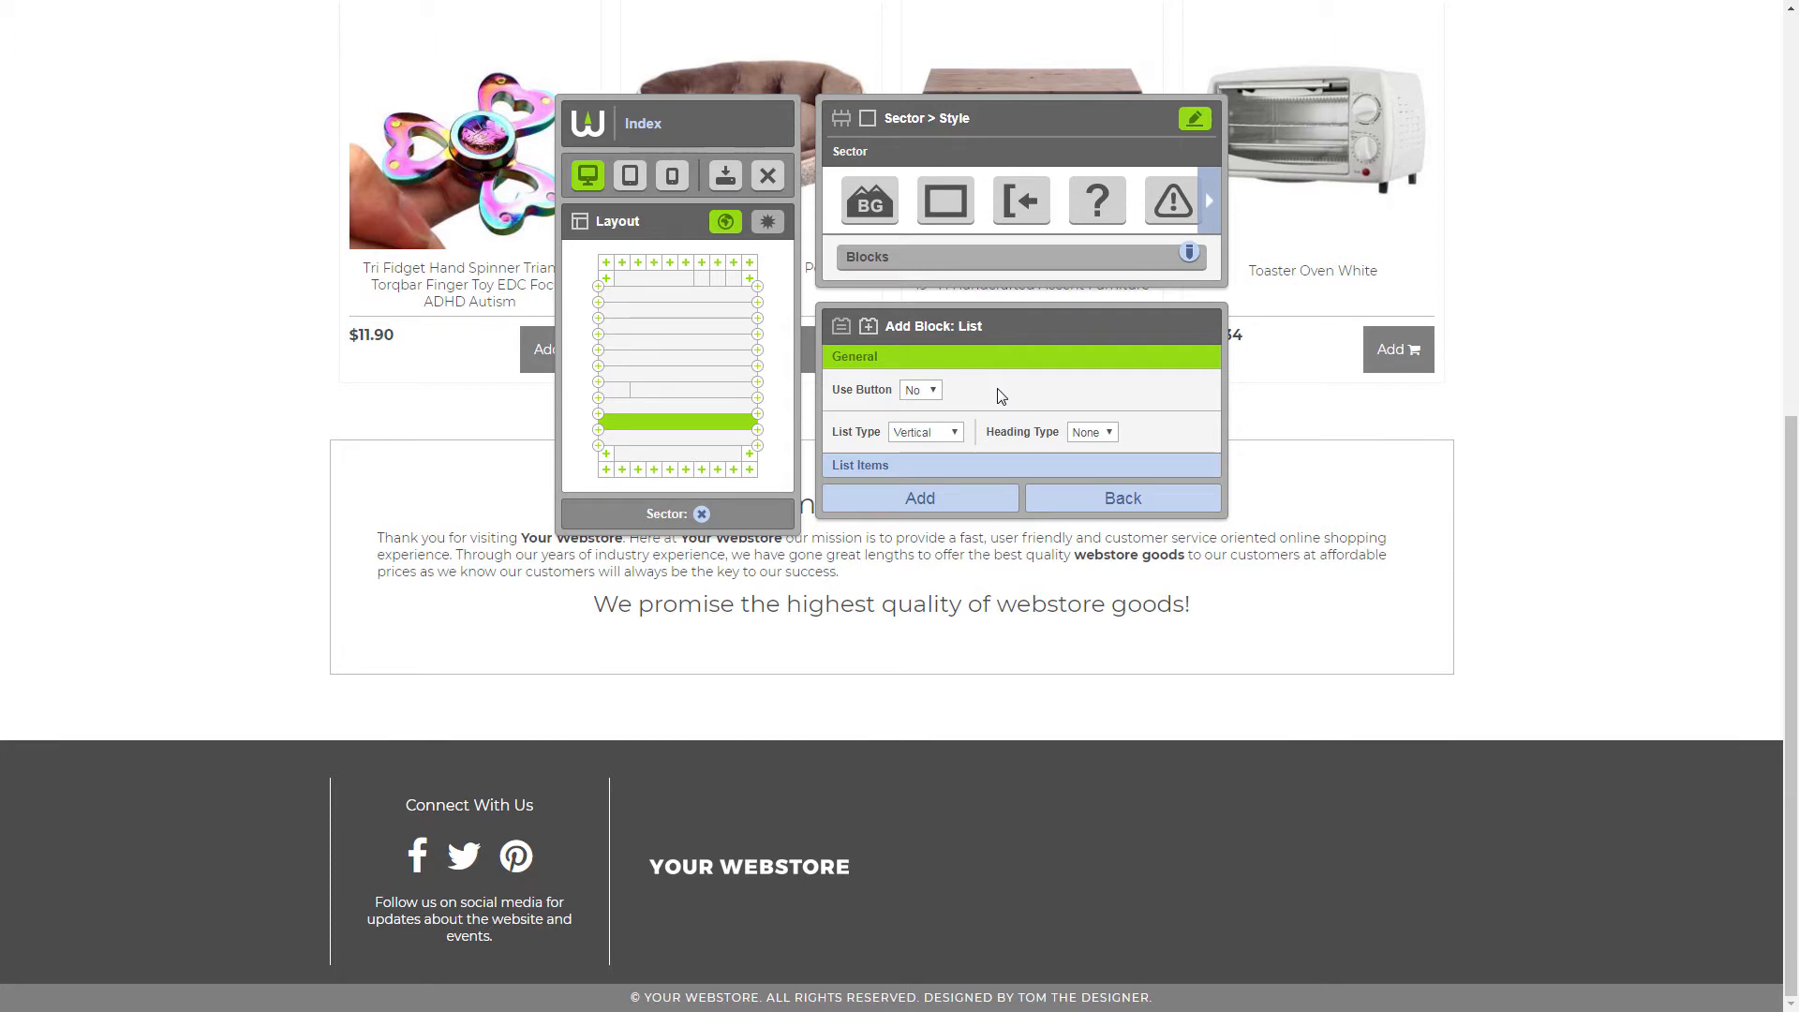
click(921, 391)
click(924, 421)
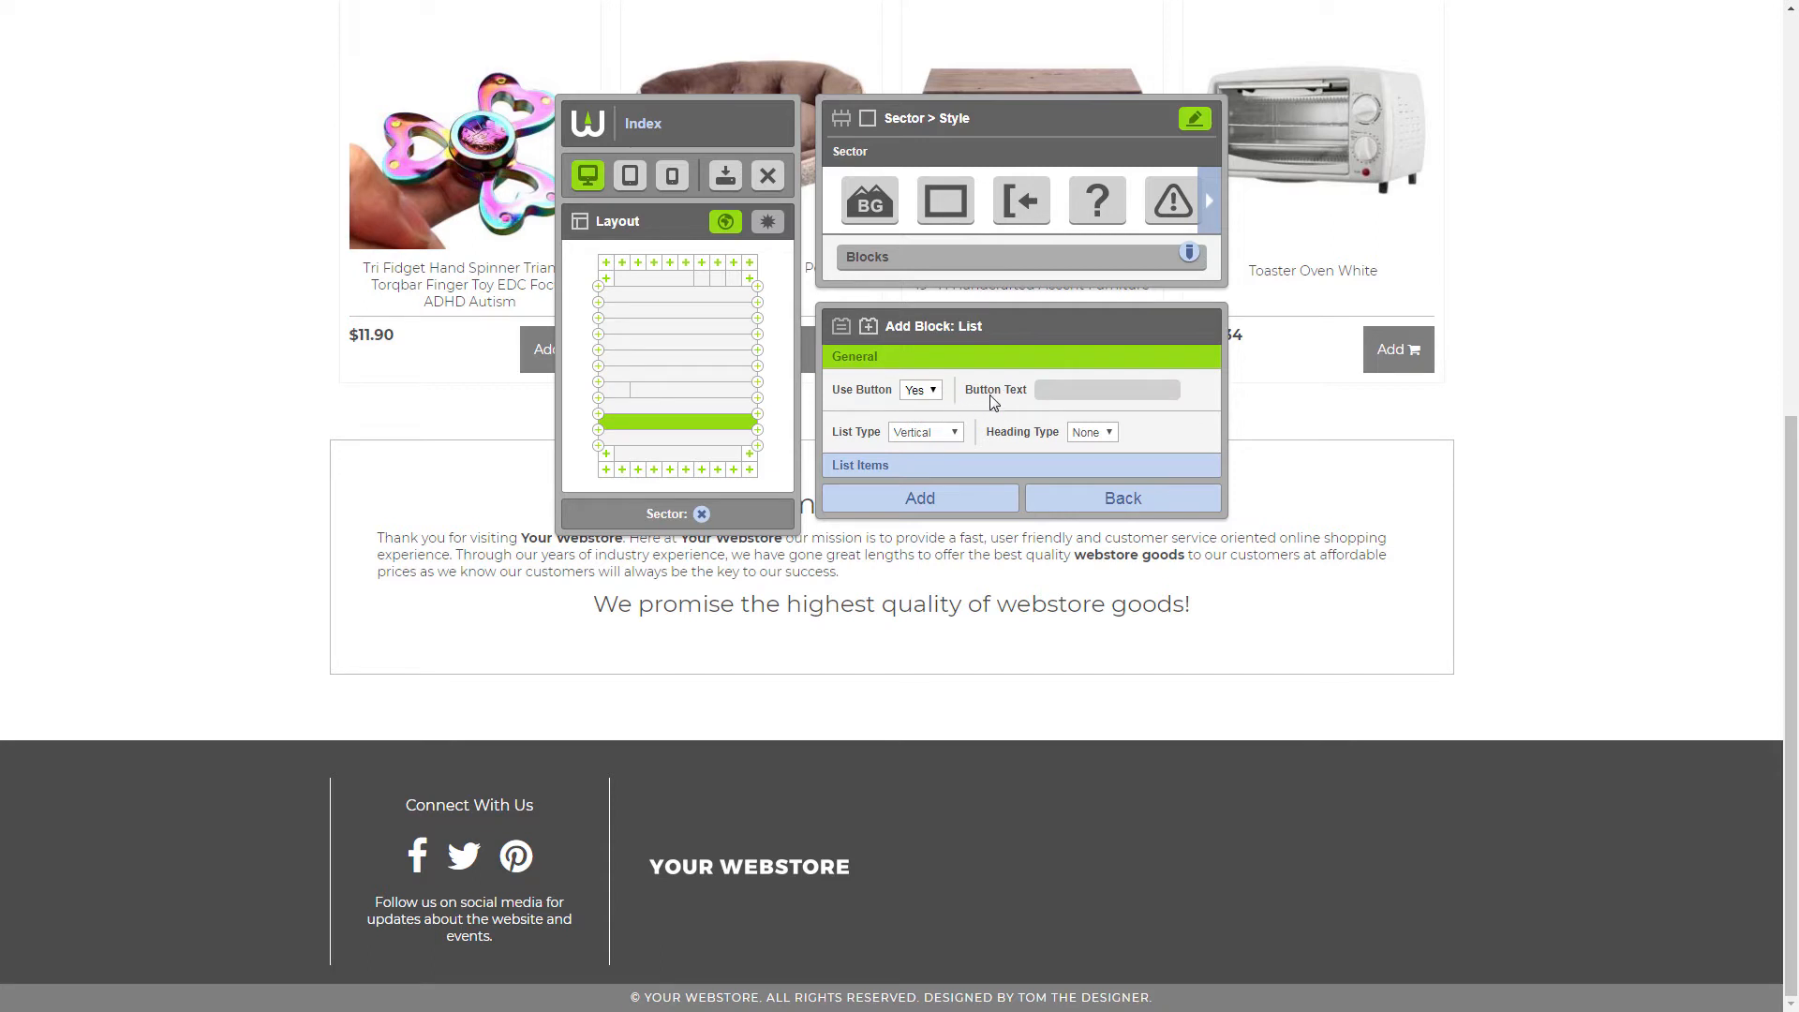
click(923, 391)
click(926, 406)
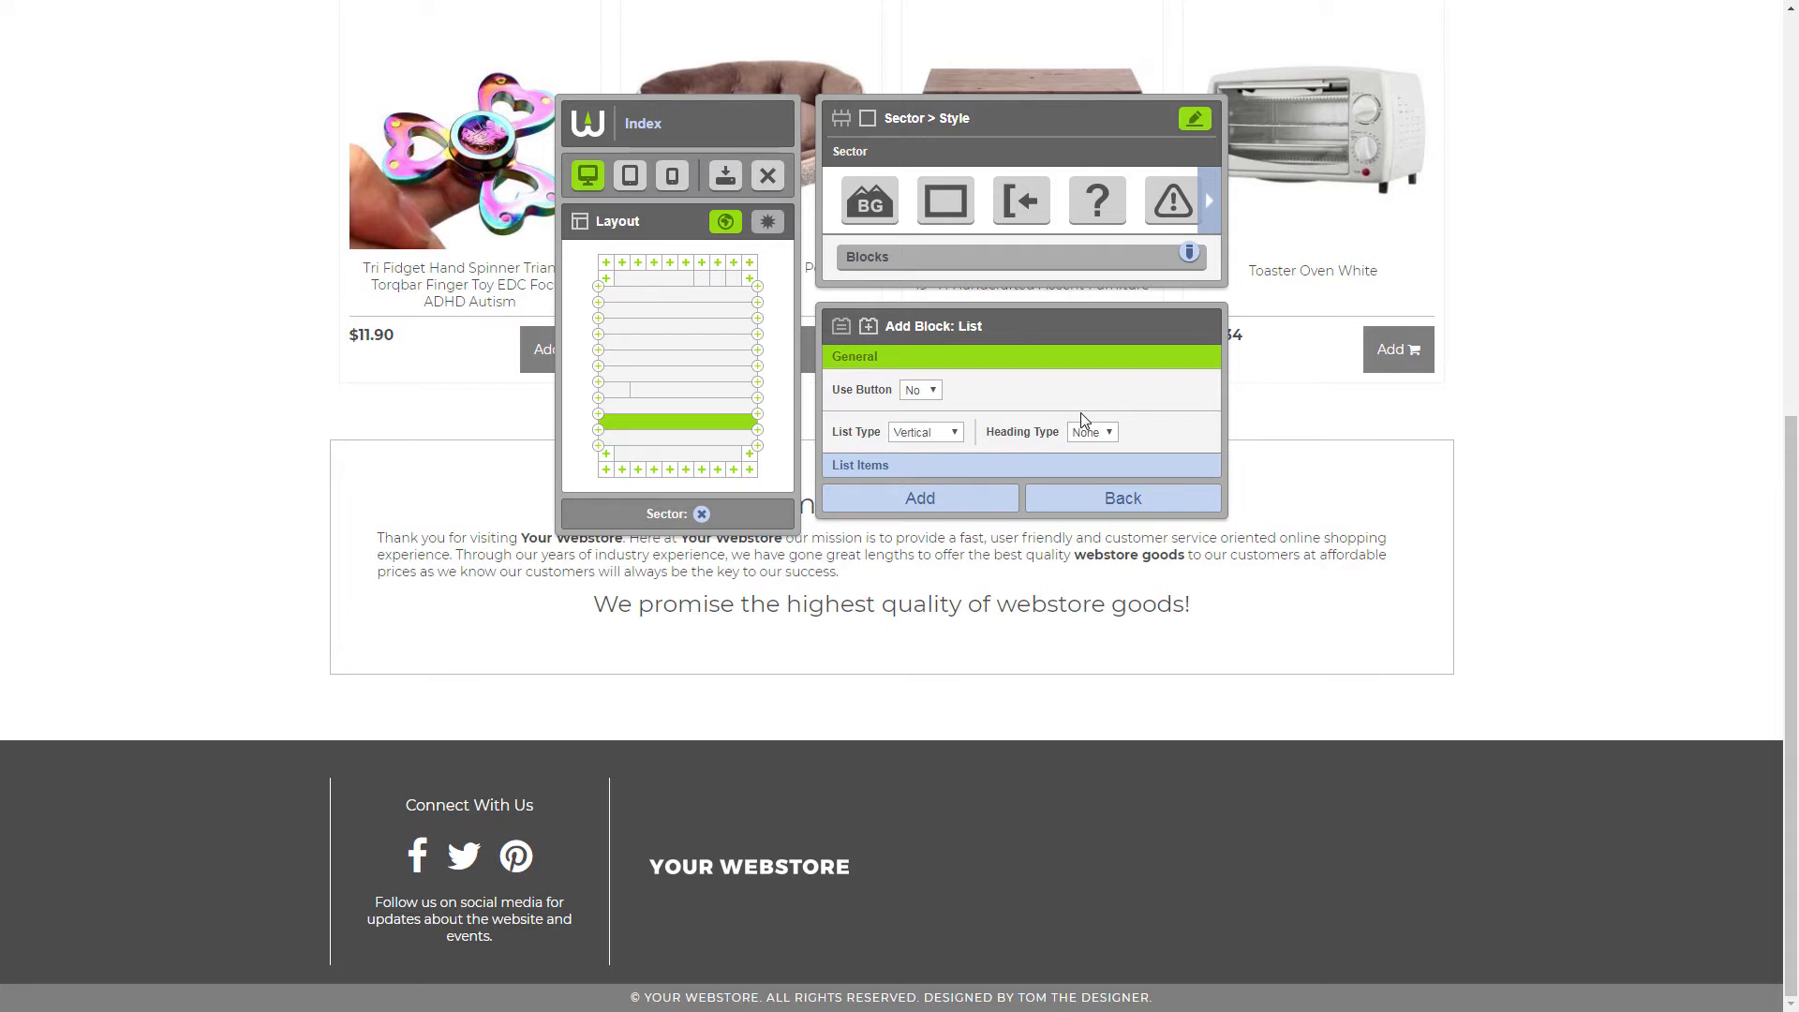
Give the new list an H4 heading with the text "Information"
click(1090, 434)
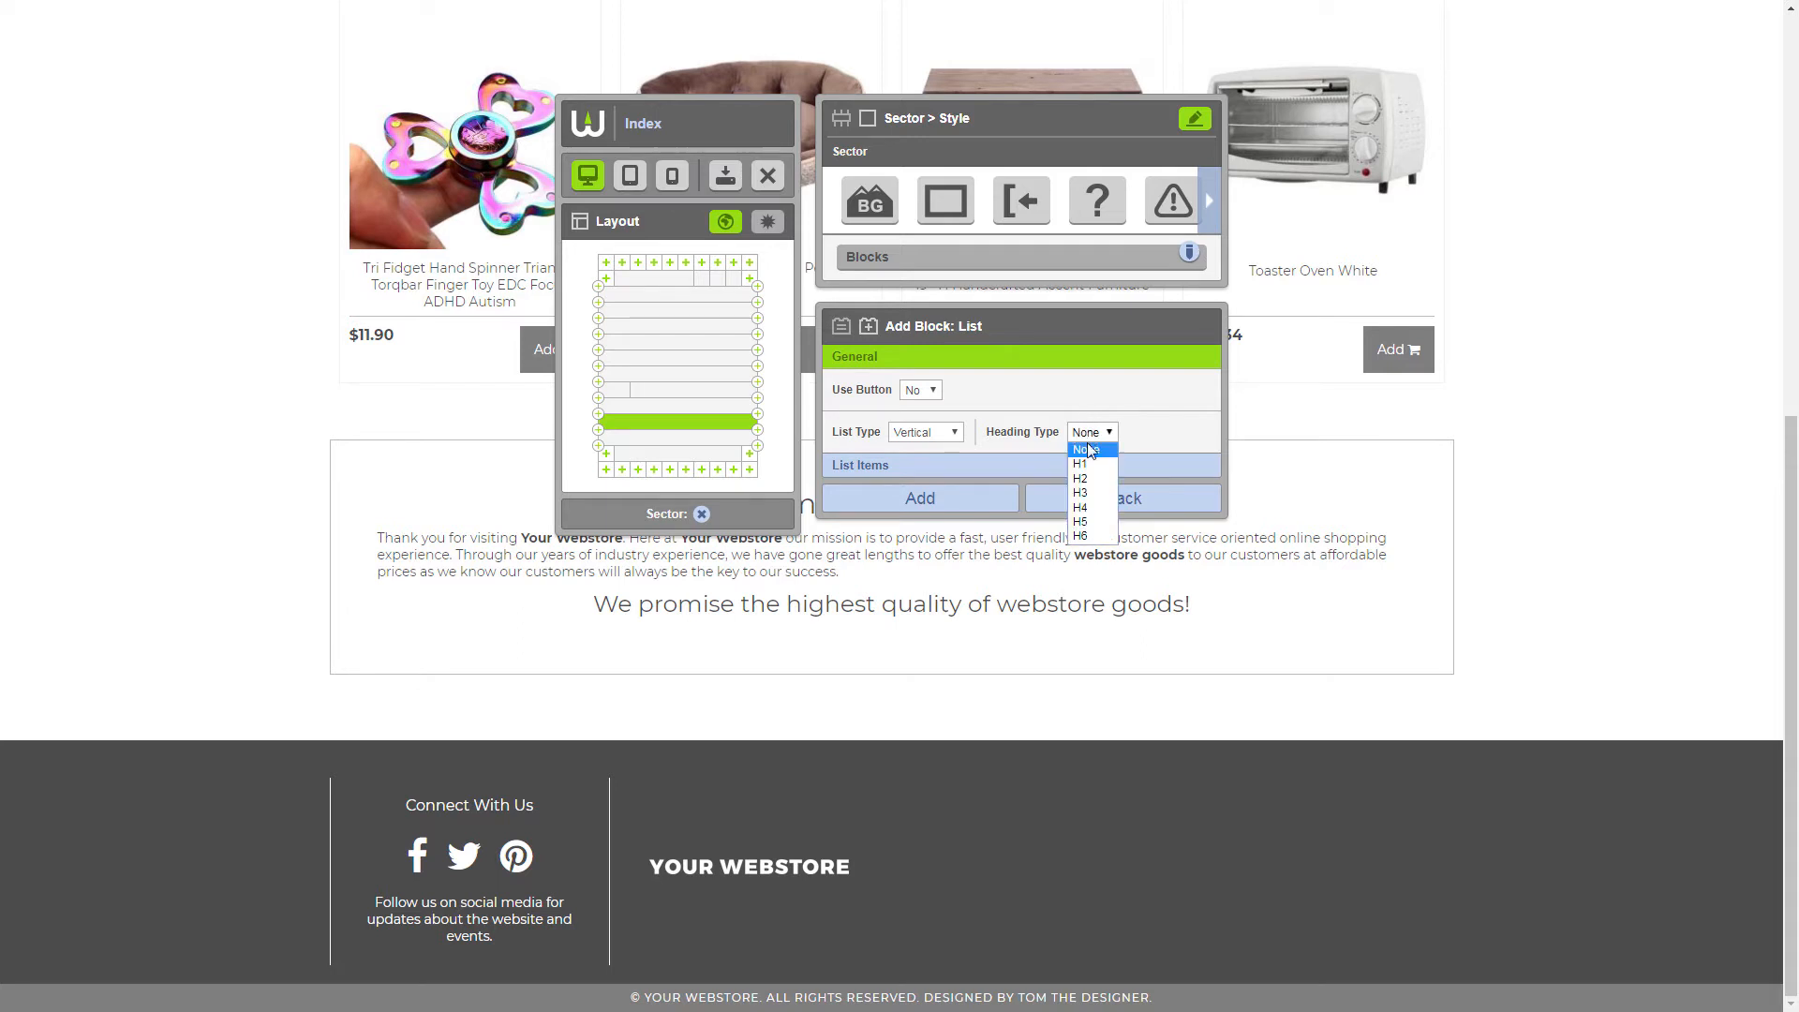
click(1087, 508)
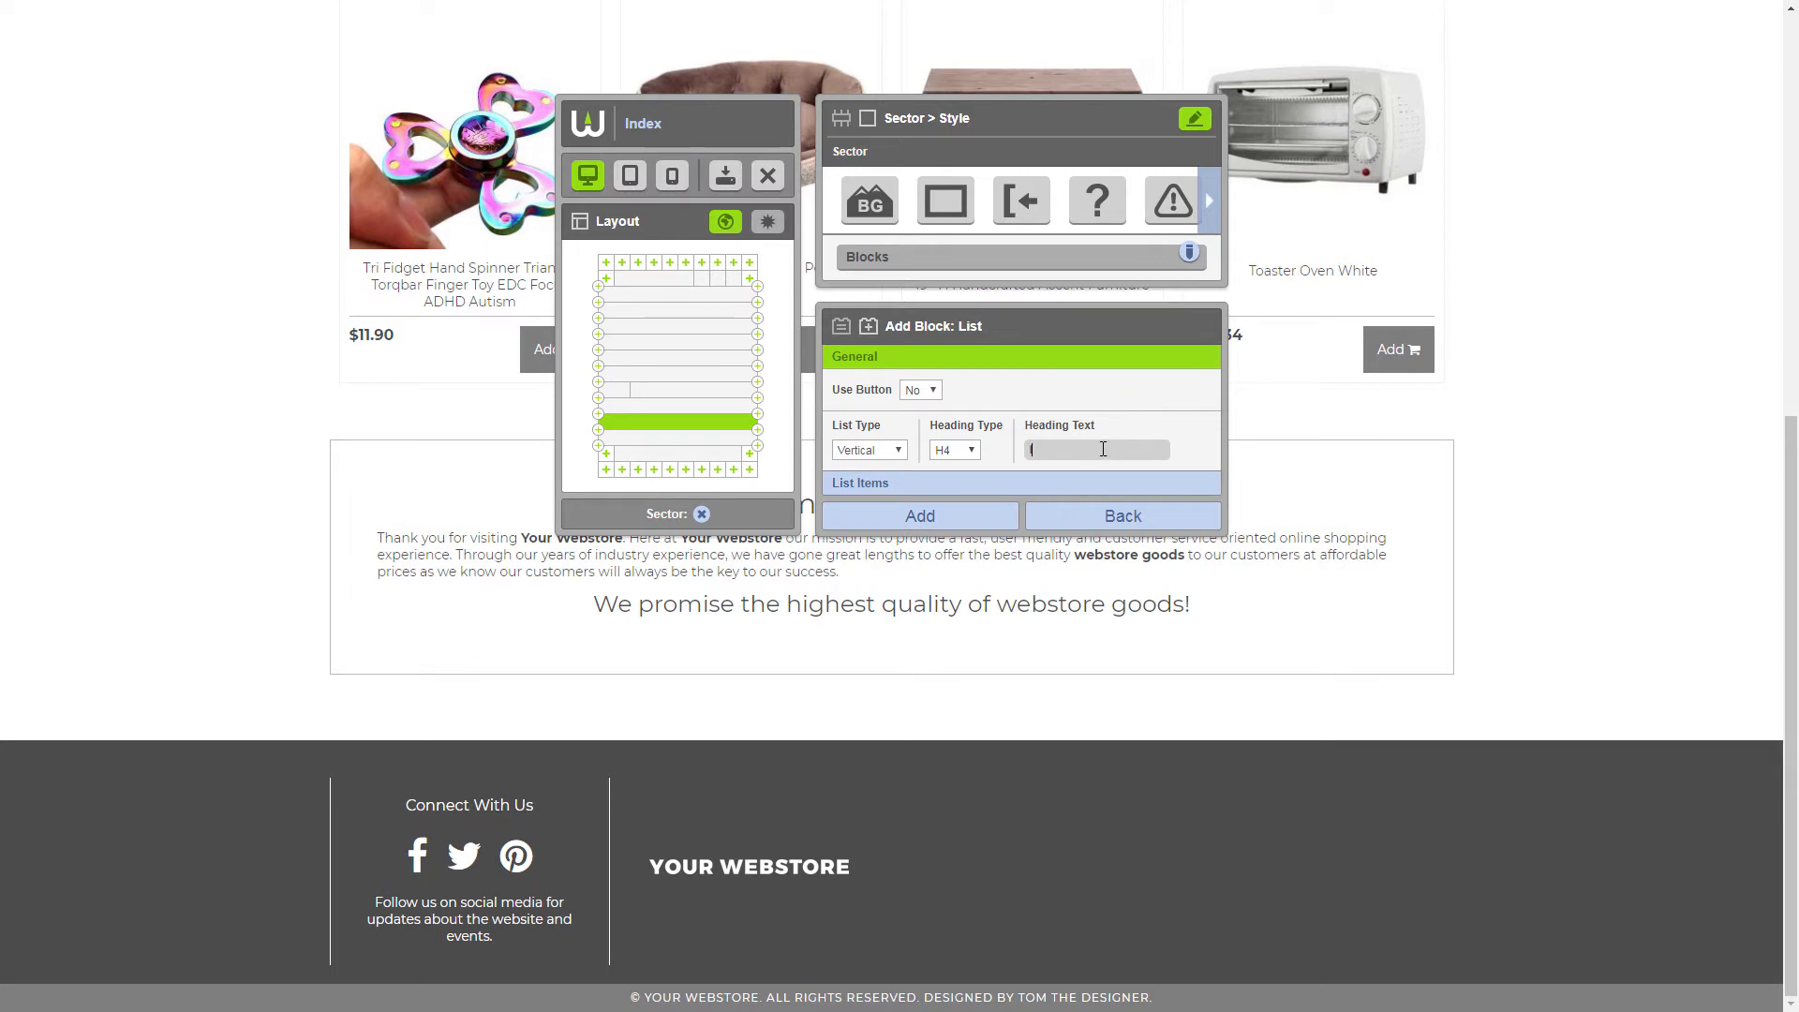
text(Information)
Create a list item "About Us" linking to /about-us, with opening in a new window set to No
click(1040, 486)
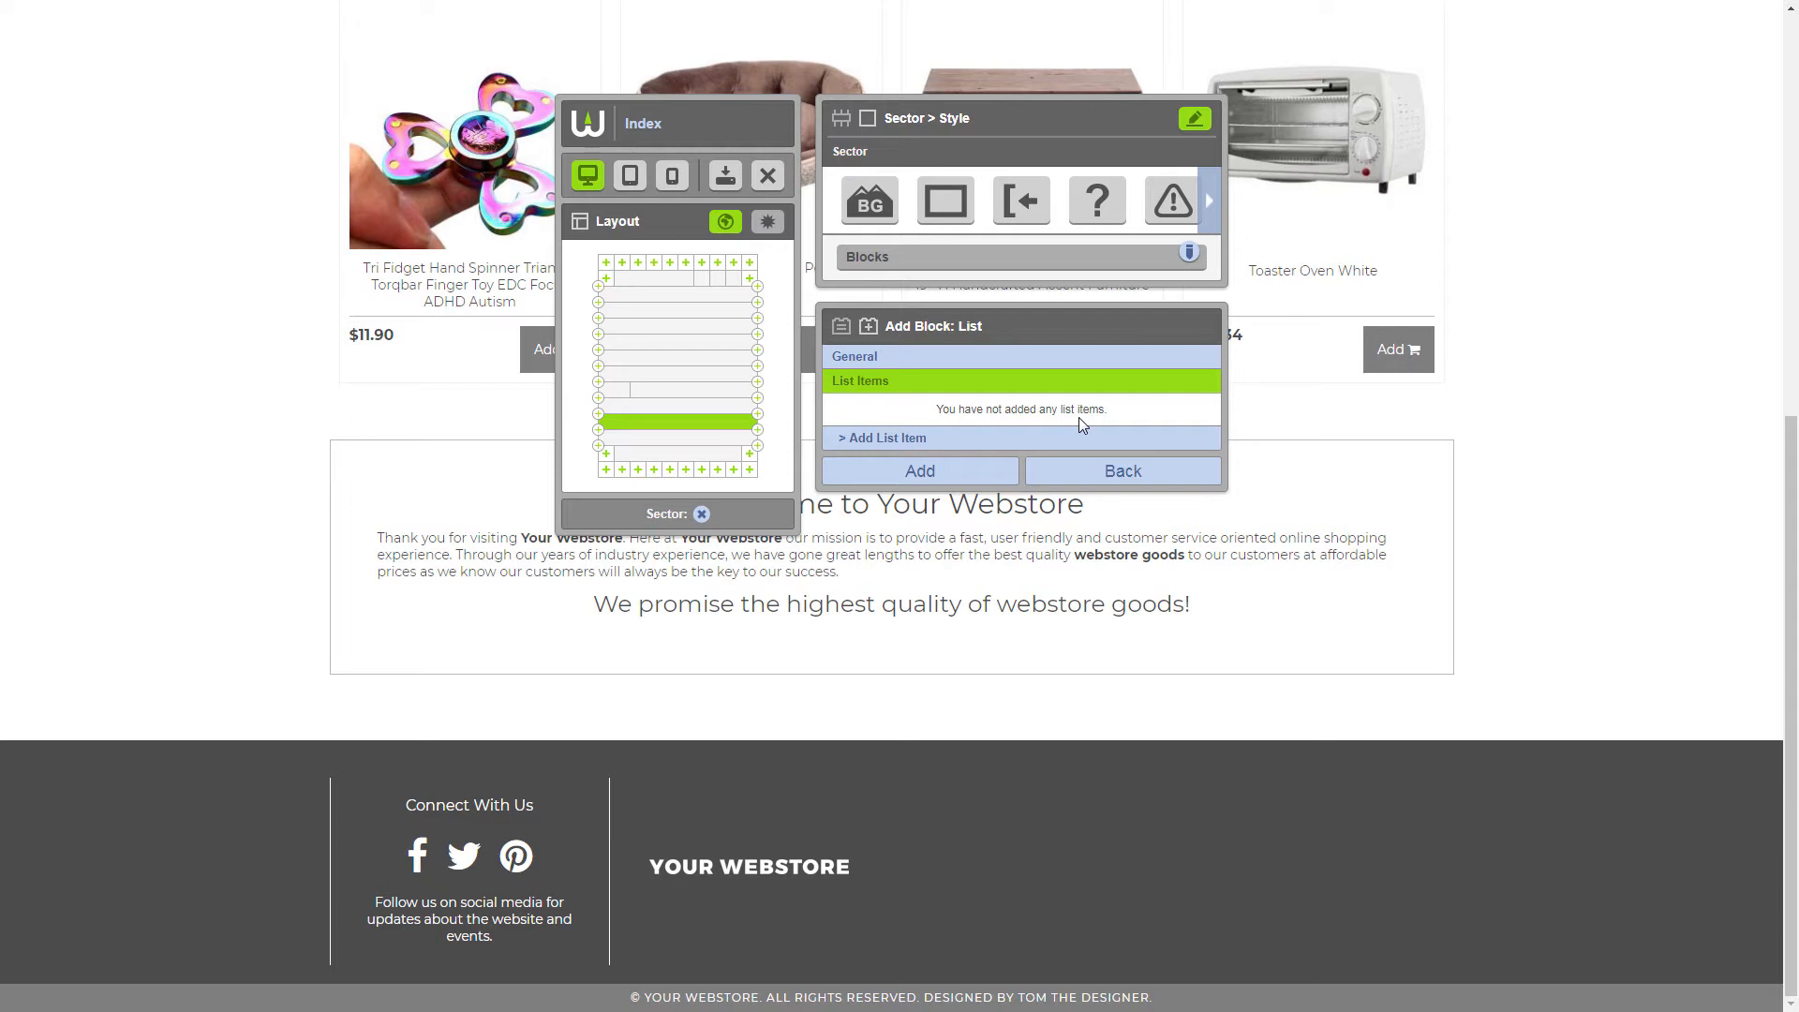
click(1059, 440)
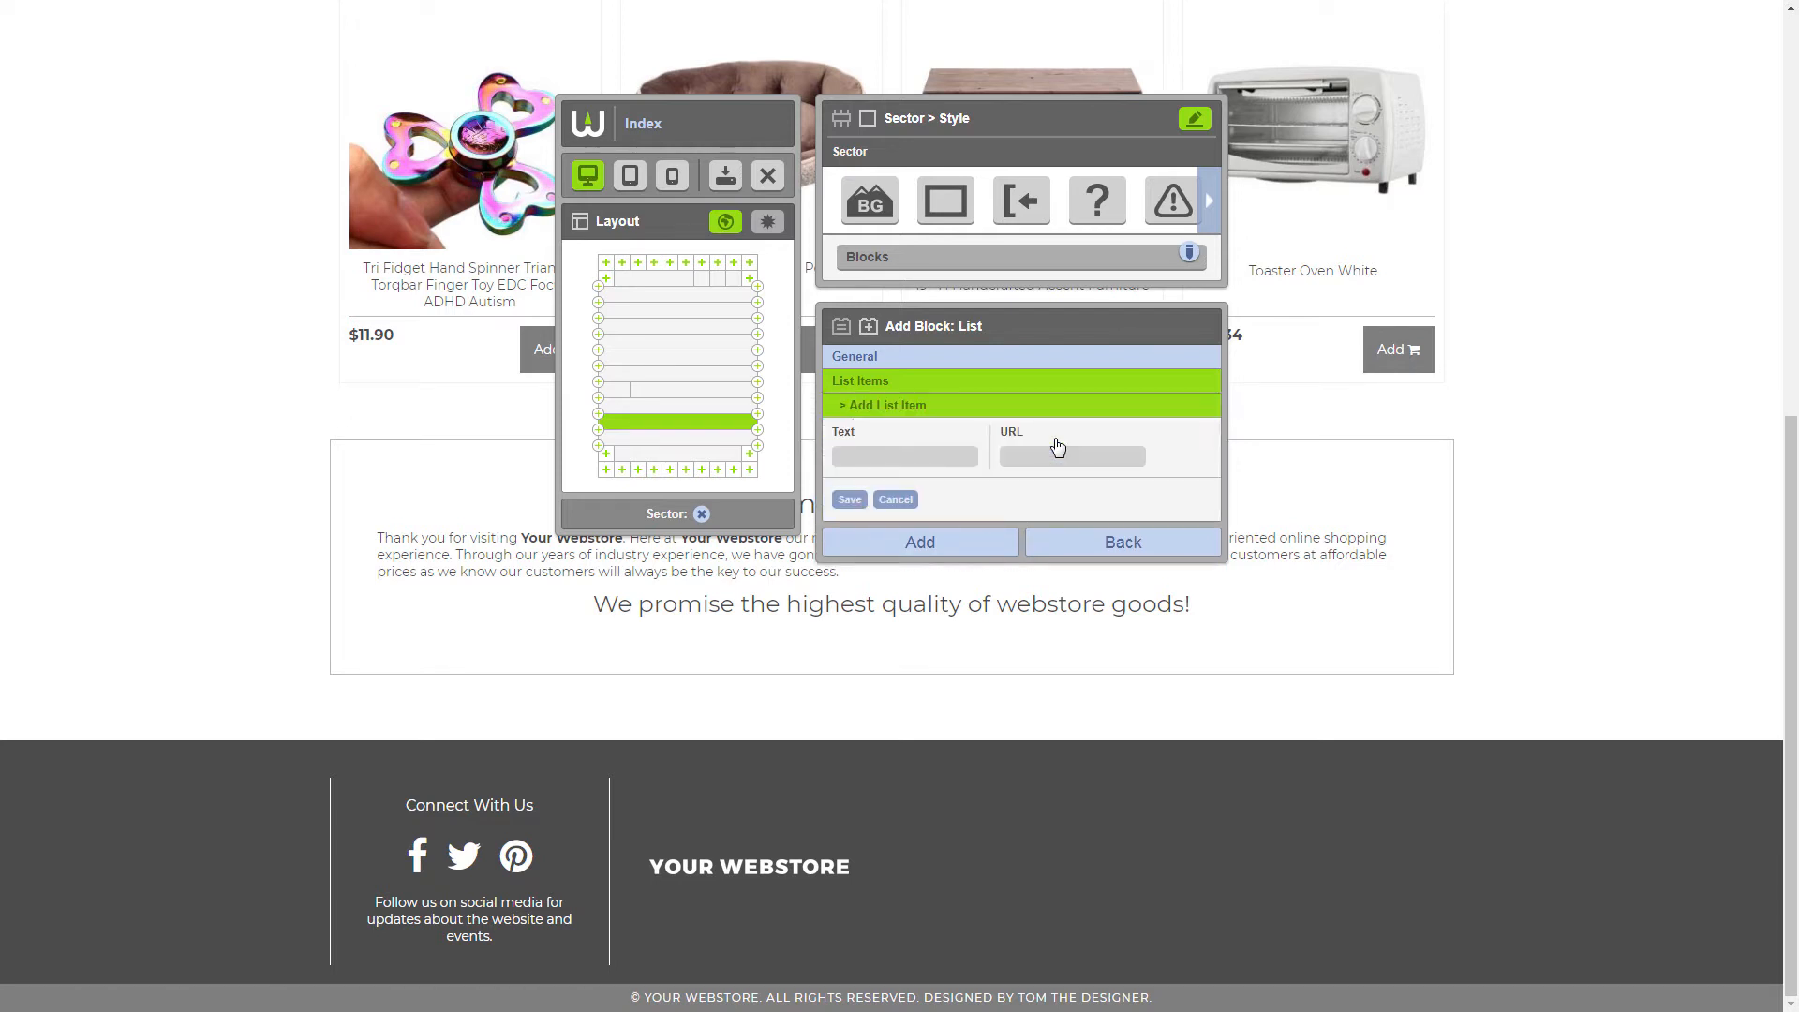
text(About Us)
click(1061, 457)
text(/ab)
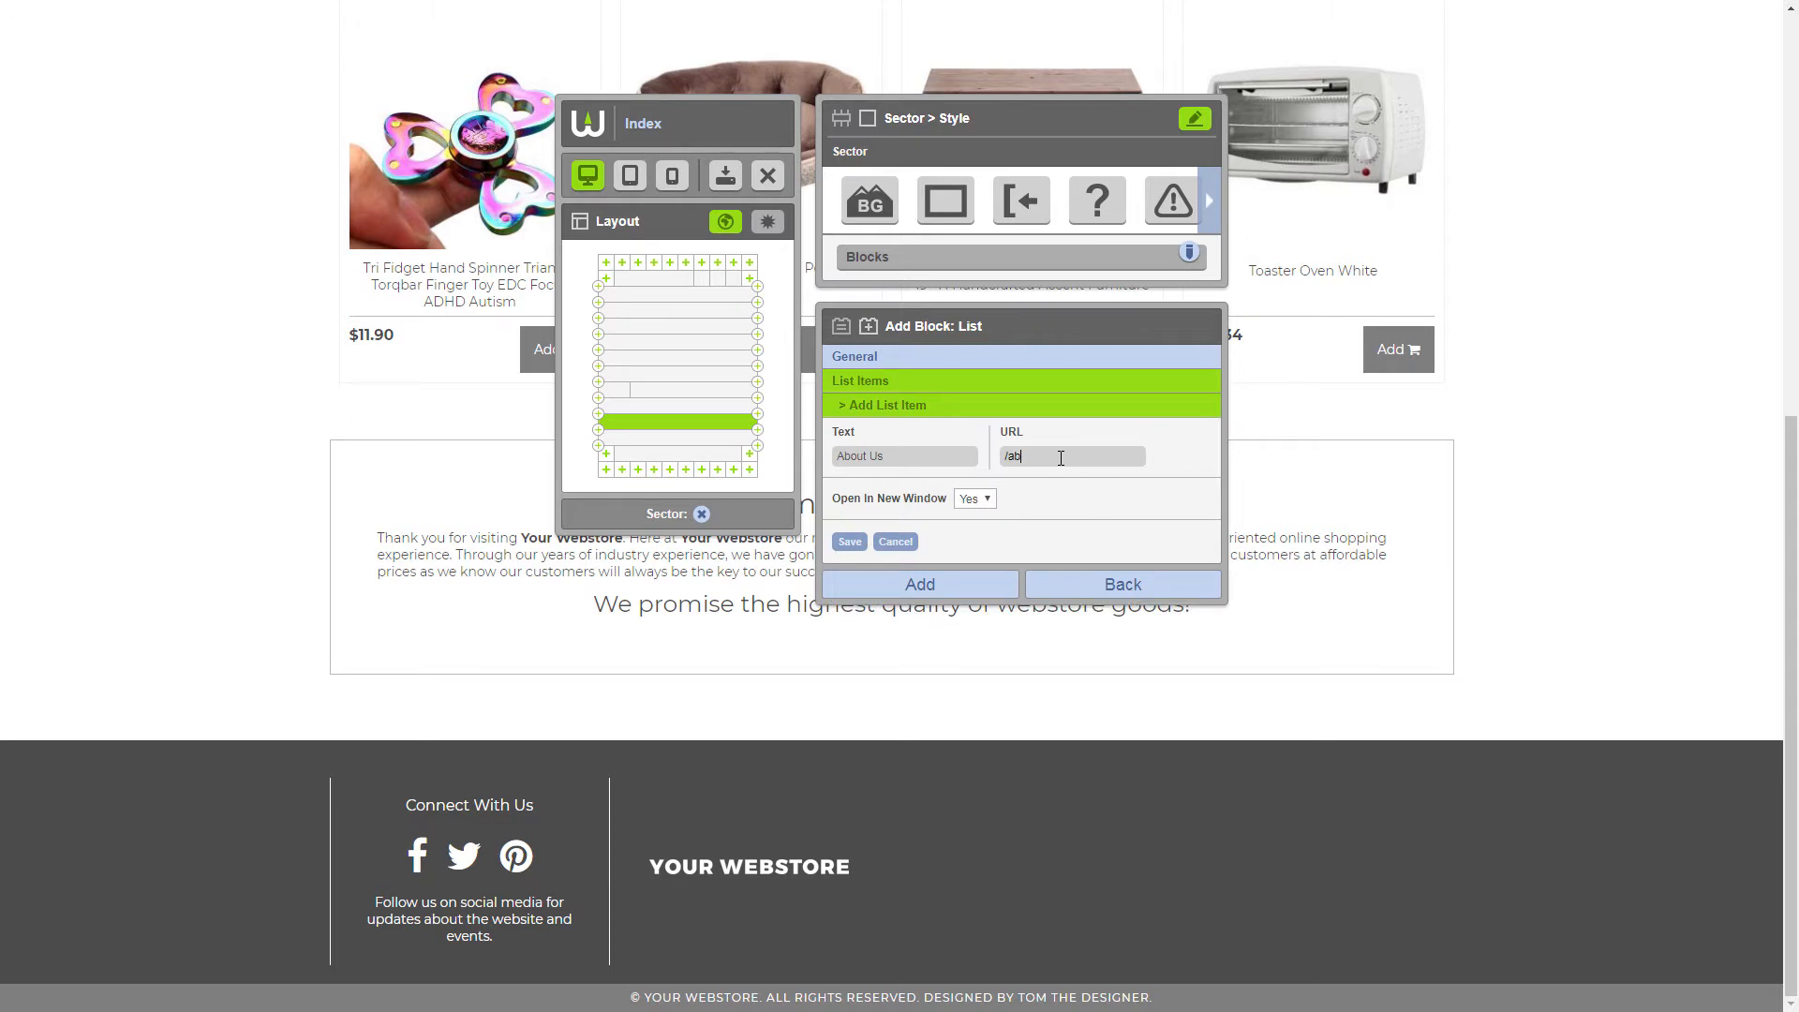
text(out-us)
click(986, 500)
click(980, 529)
click(849, 542)
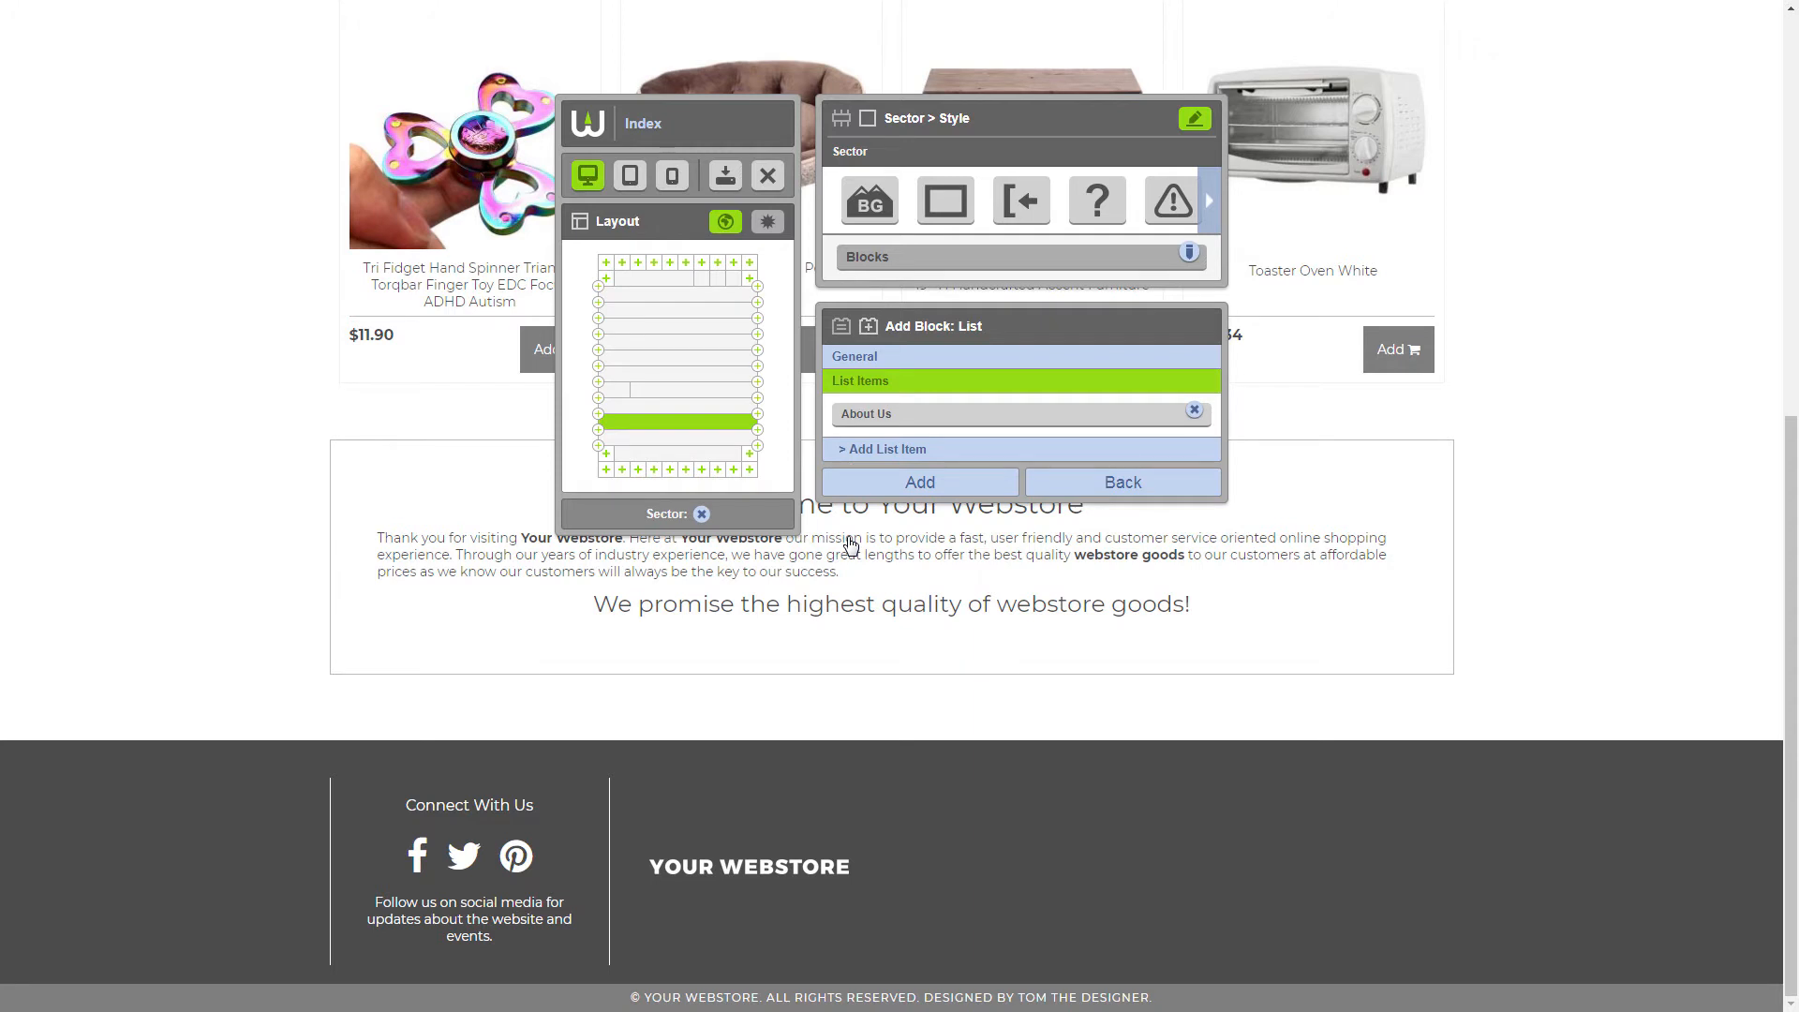
Review the About Us item and add the finished List block to the footer sector
click(907, 422)
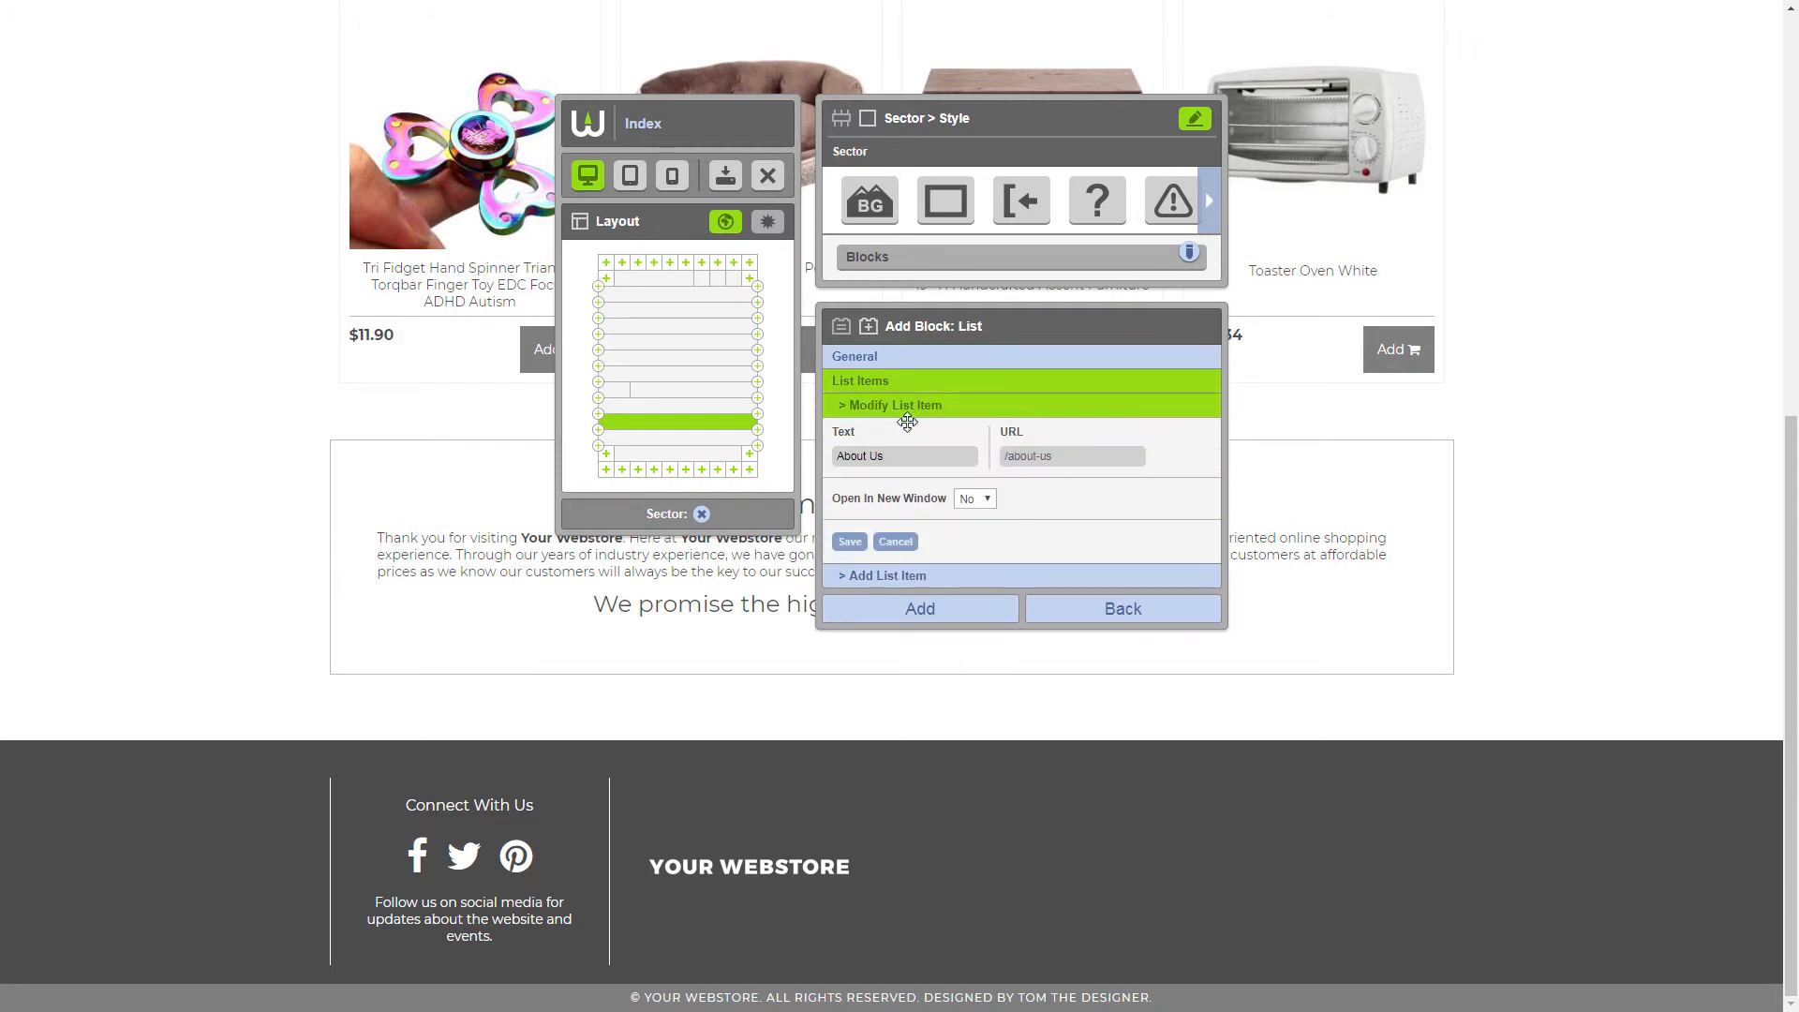
click(915, 609)
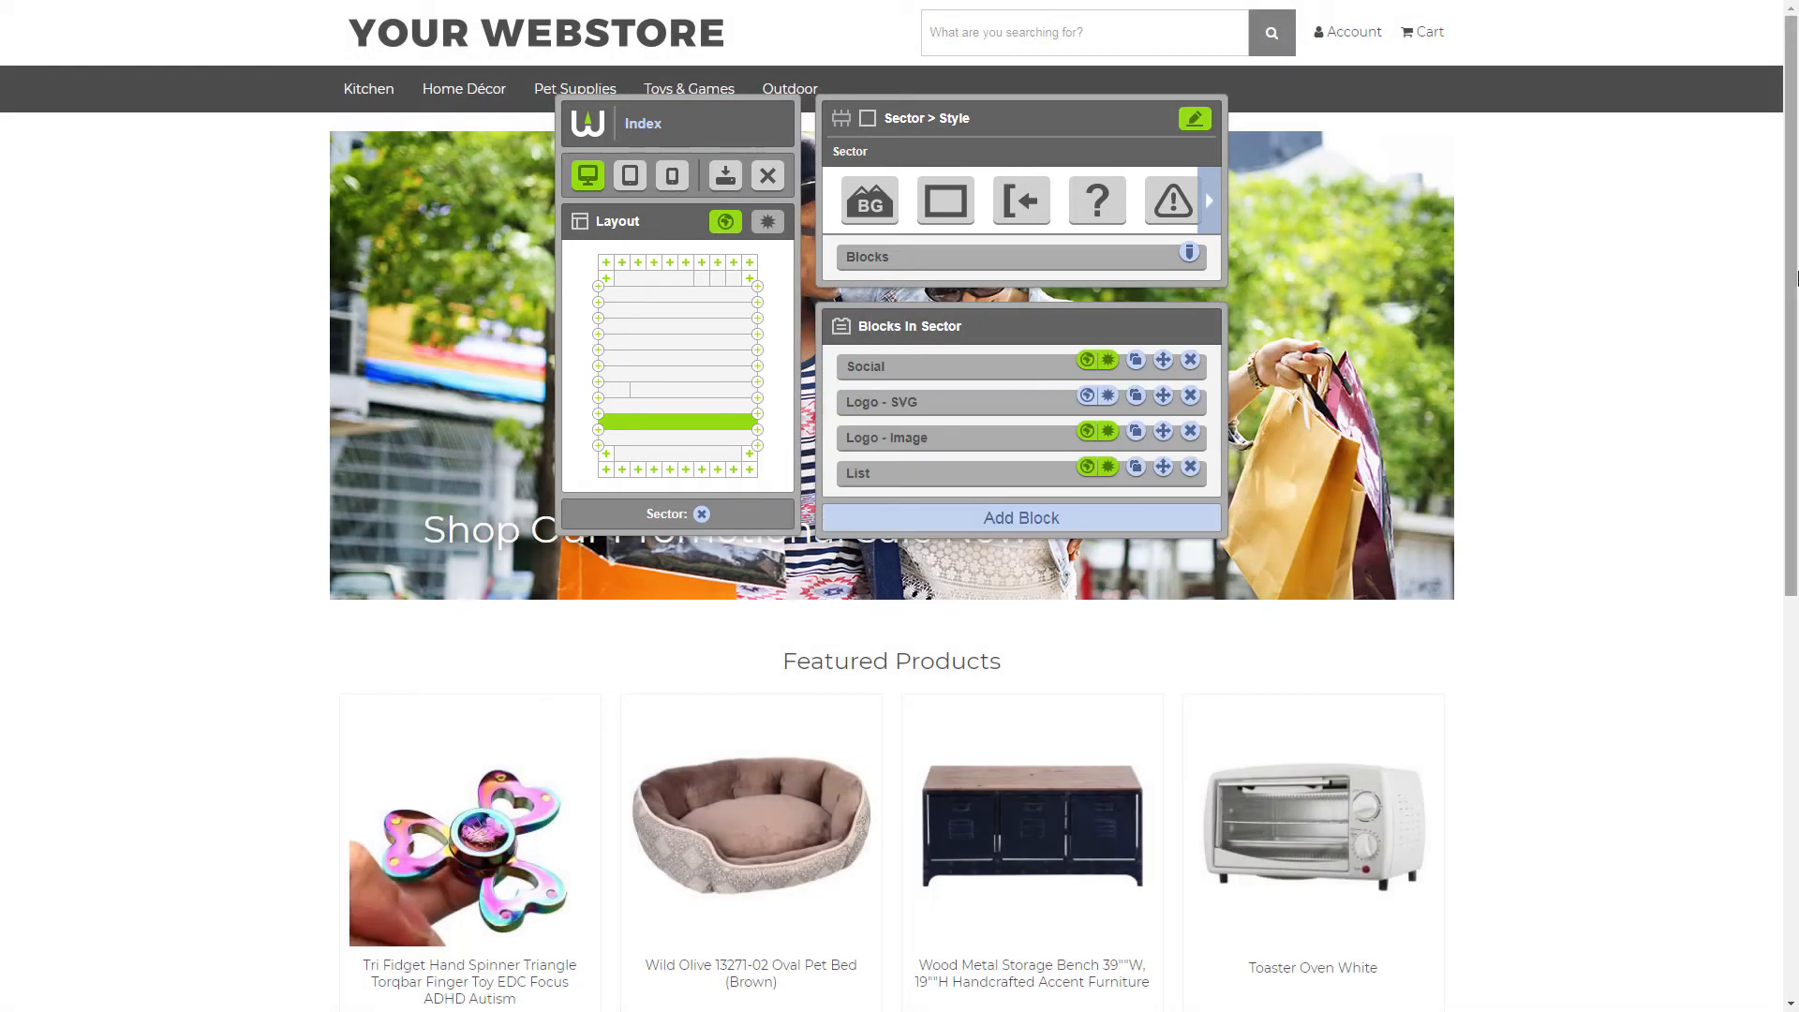
scroll(1757, 735, down, 8)
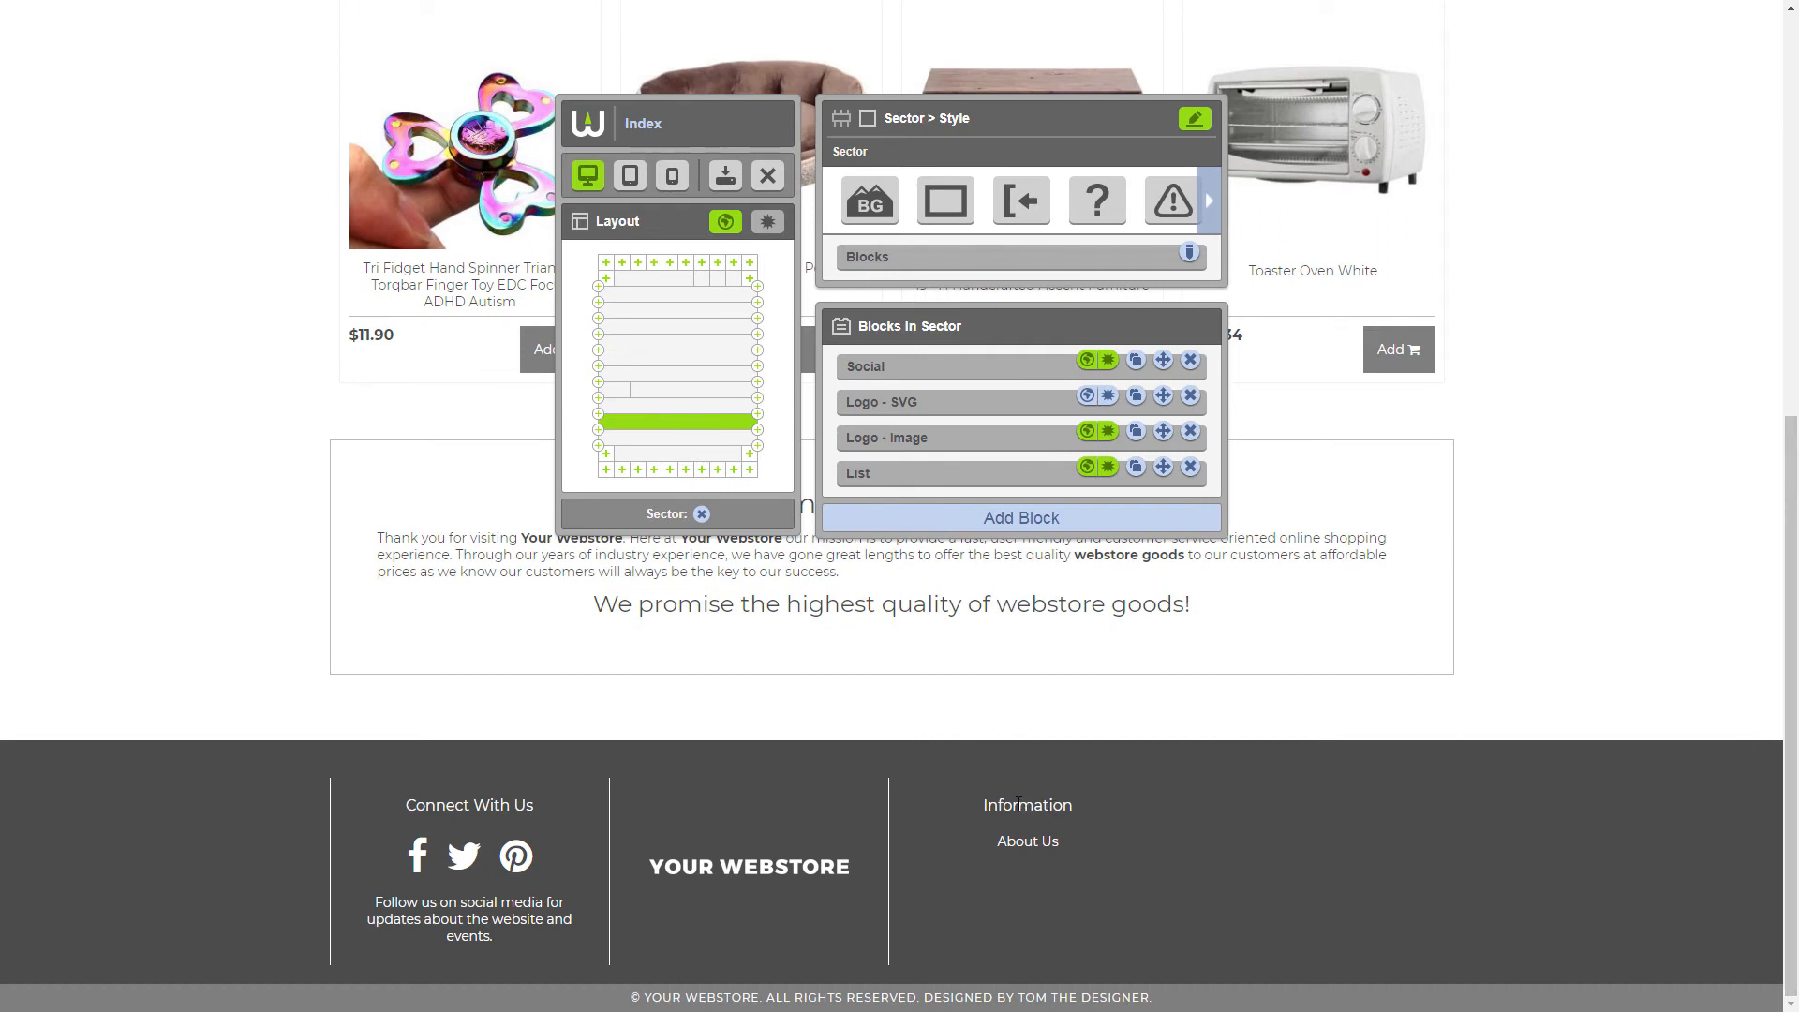
Move the List block ahead of the Social block in the footer sector and duplicate it
drag(938, 476, 923, 370)
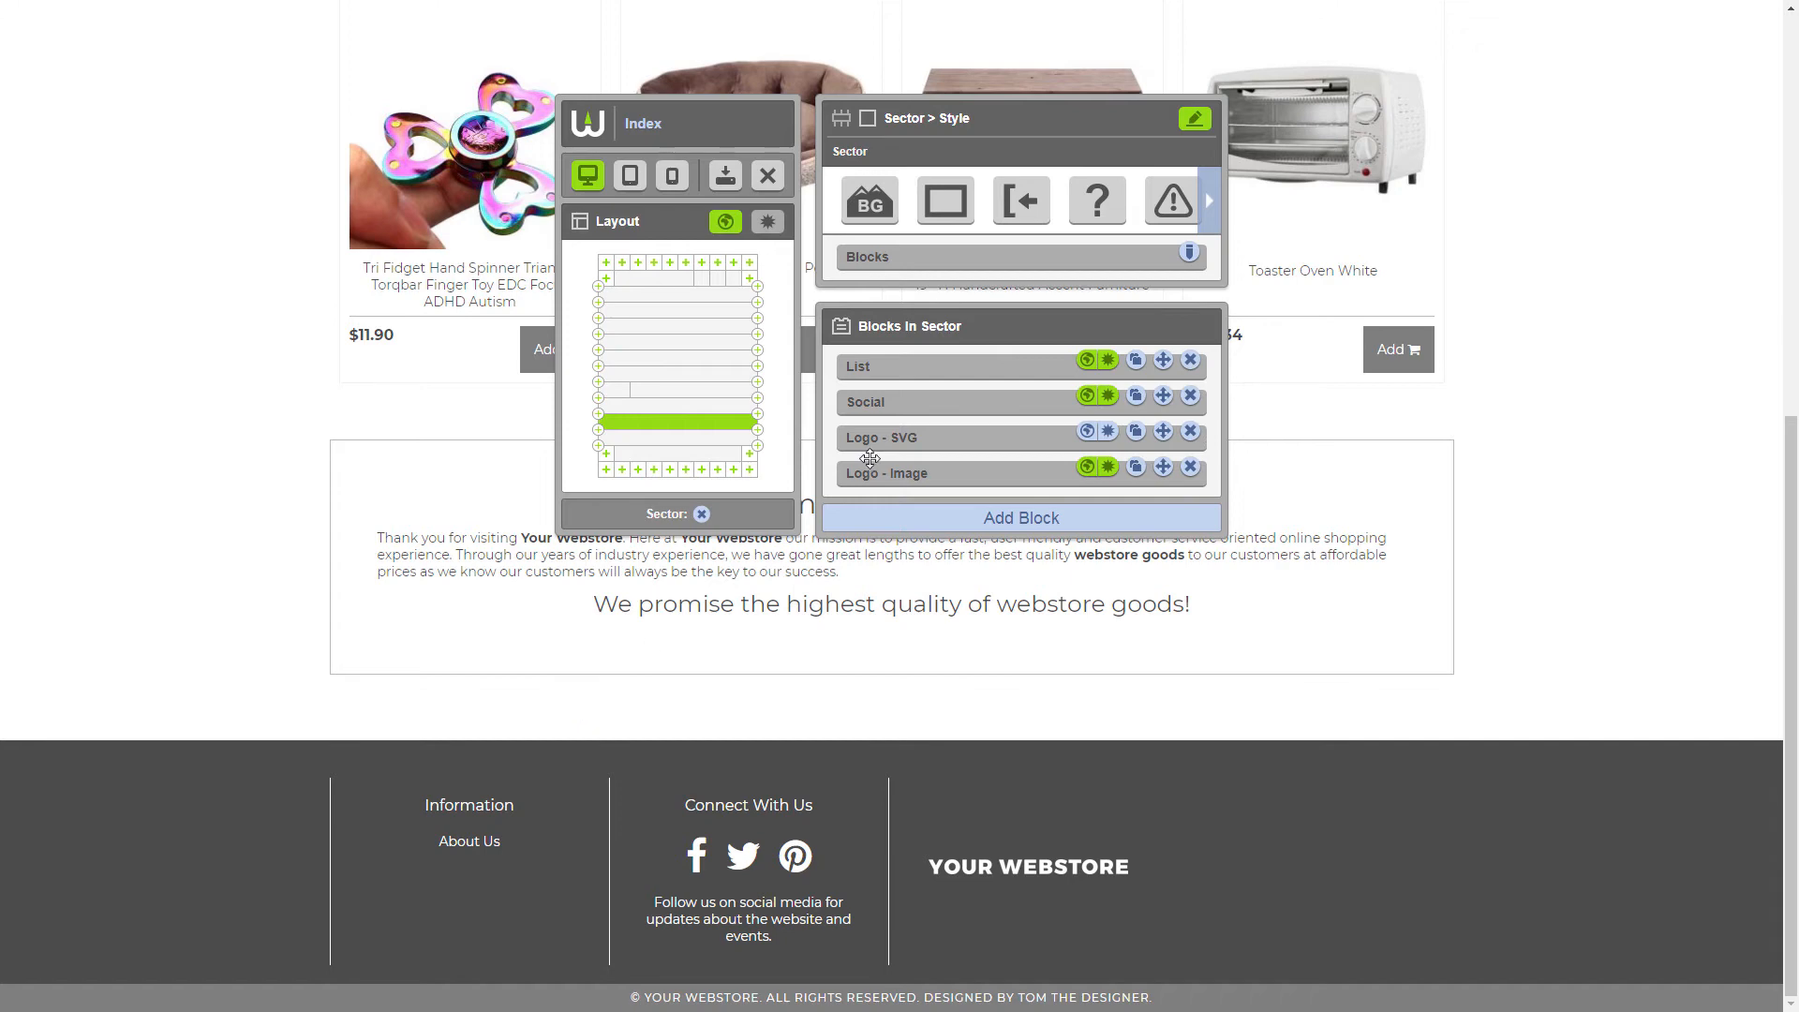
click(1135, 361)
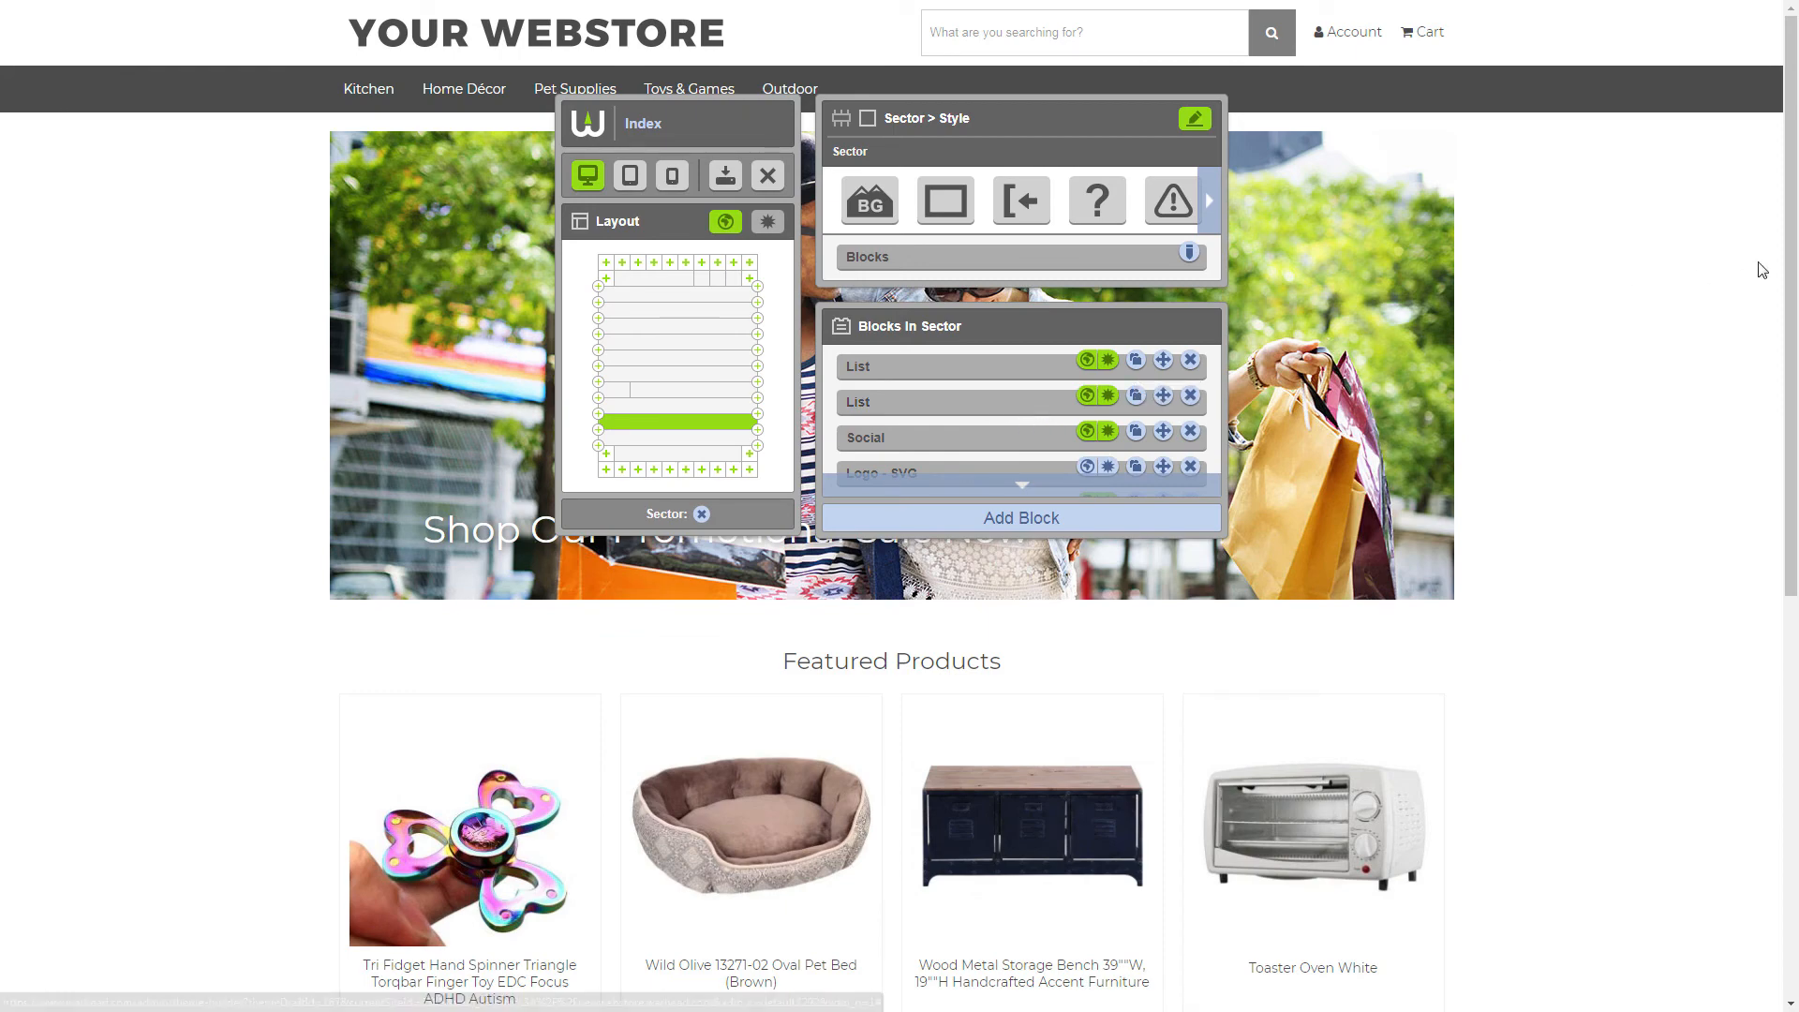
drag(1791, 267, 1791, 675)
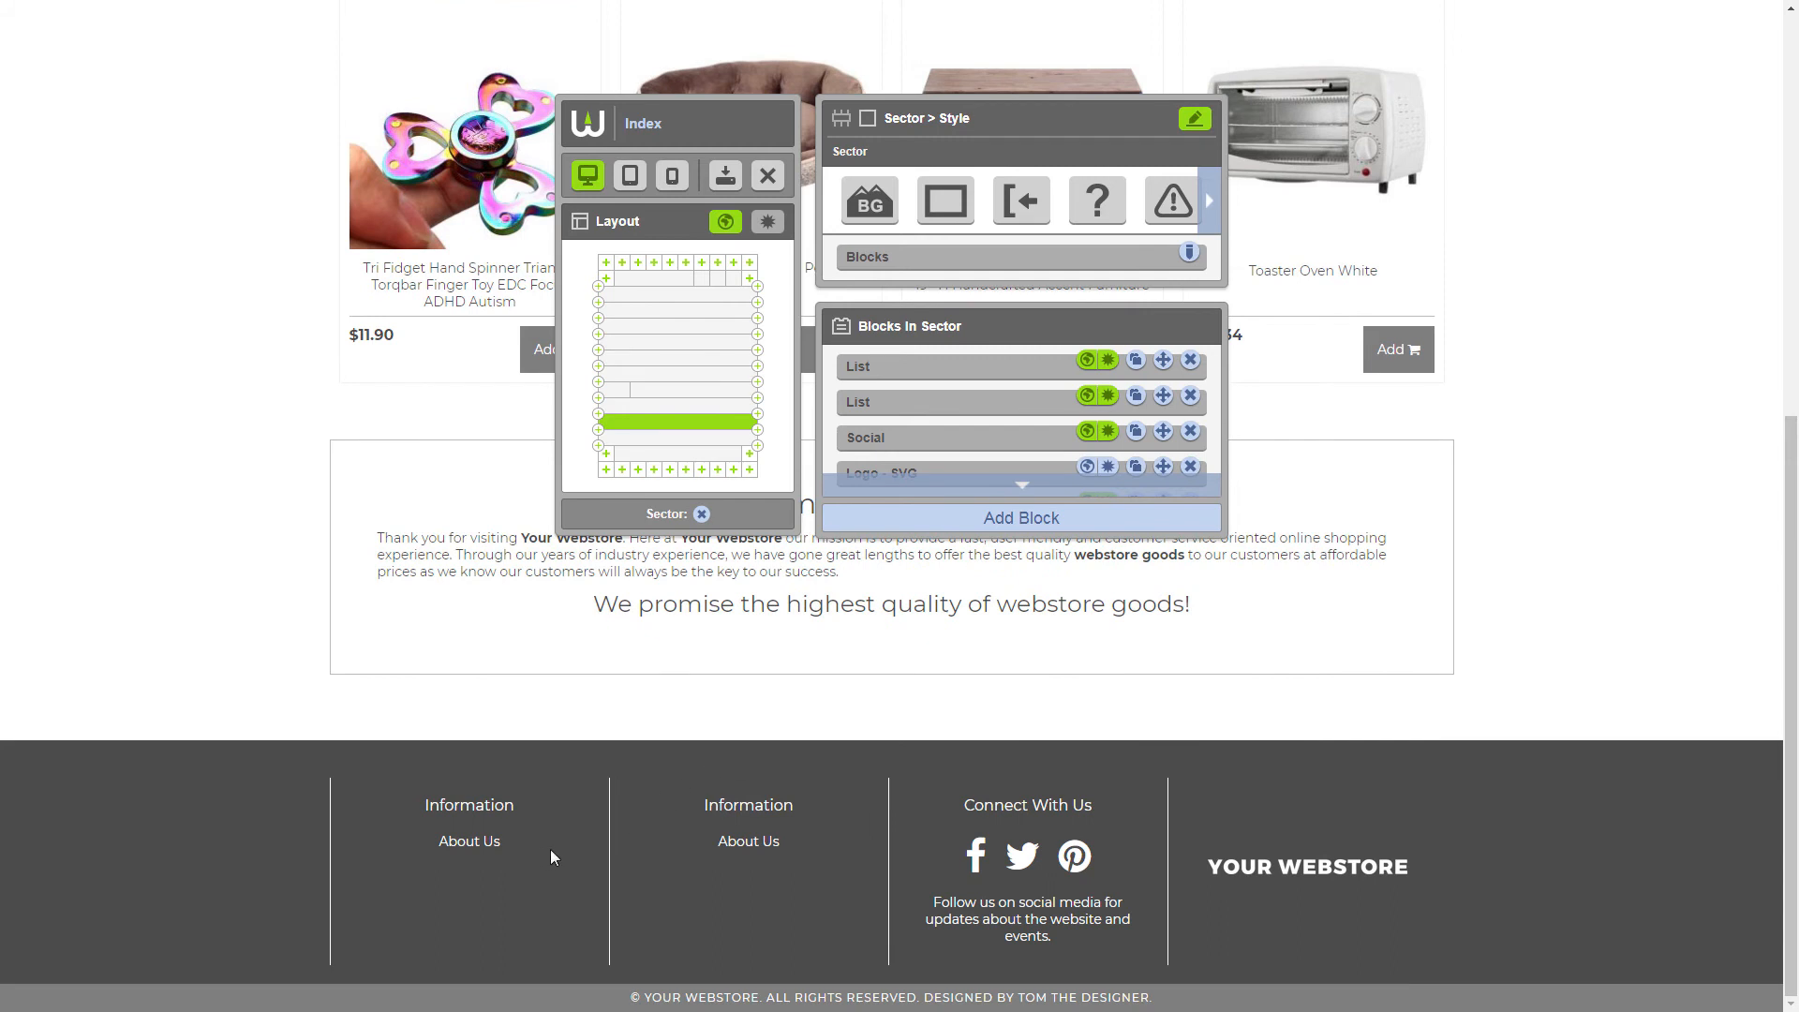
In the second footer List block, rename the About Us item to "My Account", paste its new URL, and save it
scroll(946, 373, down, 2)
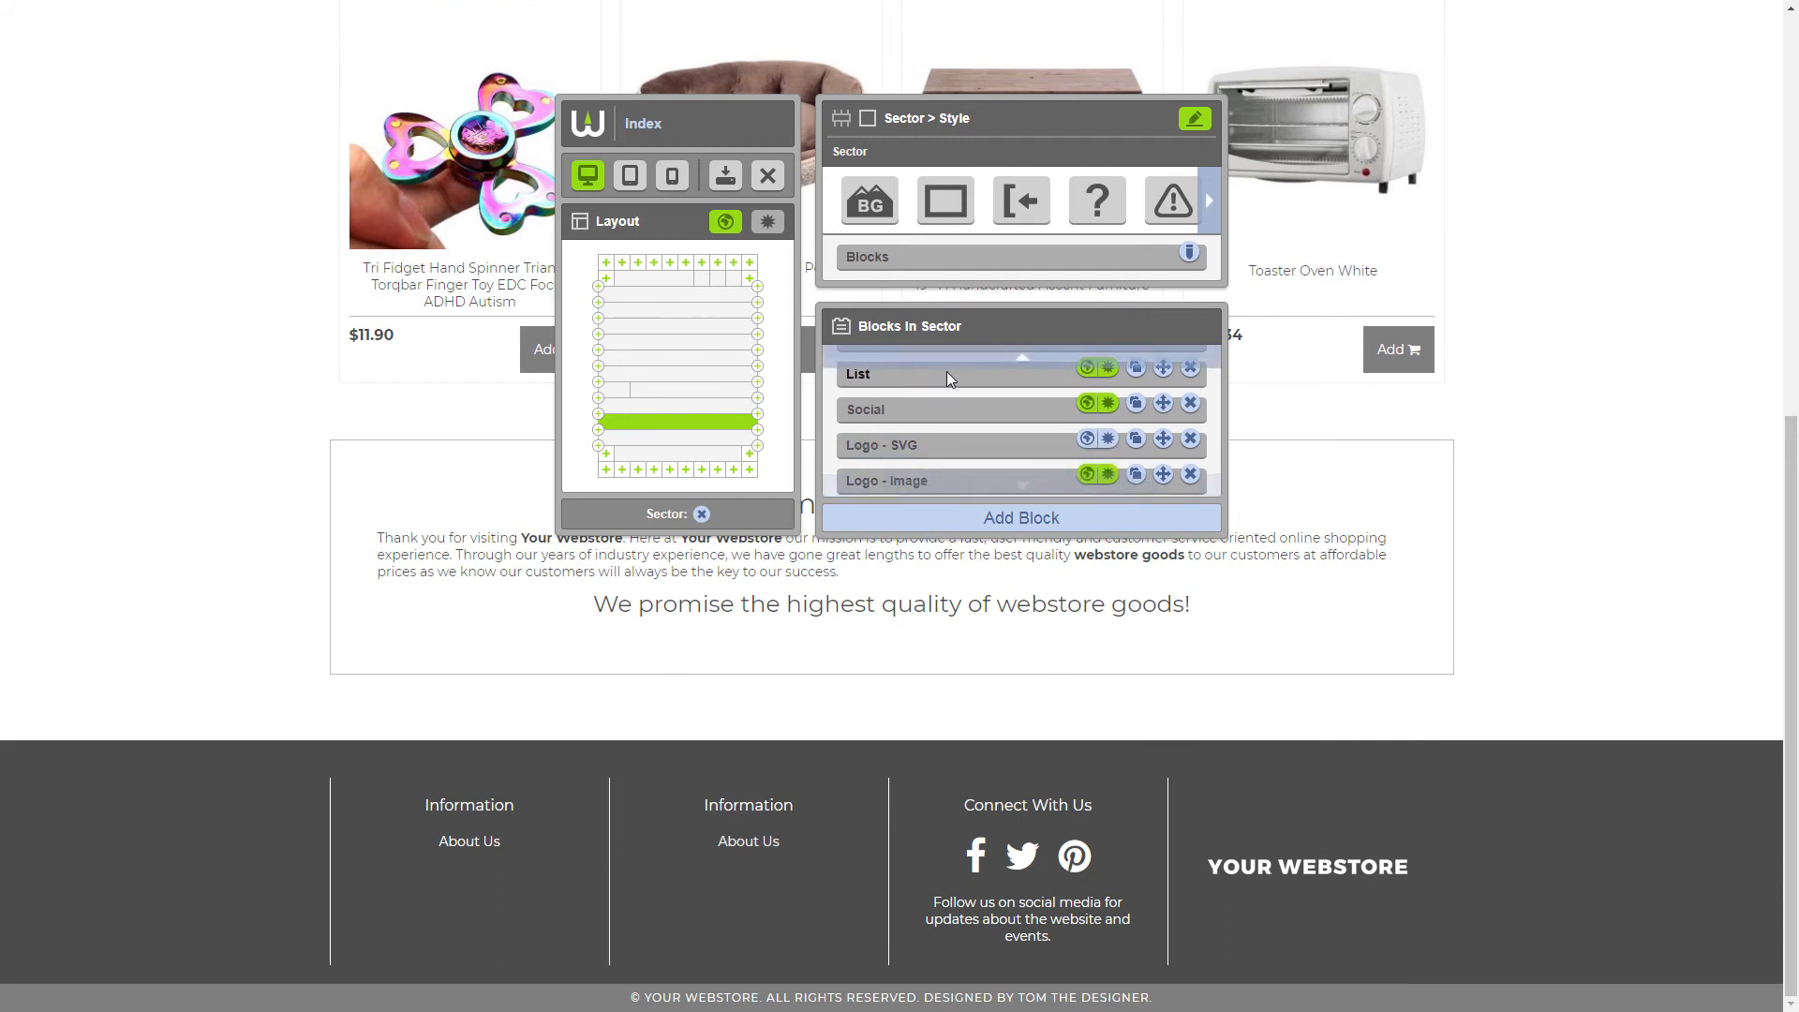
scroll(946, 373, up, 2)
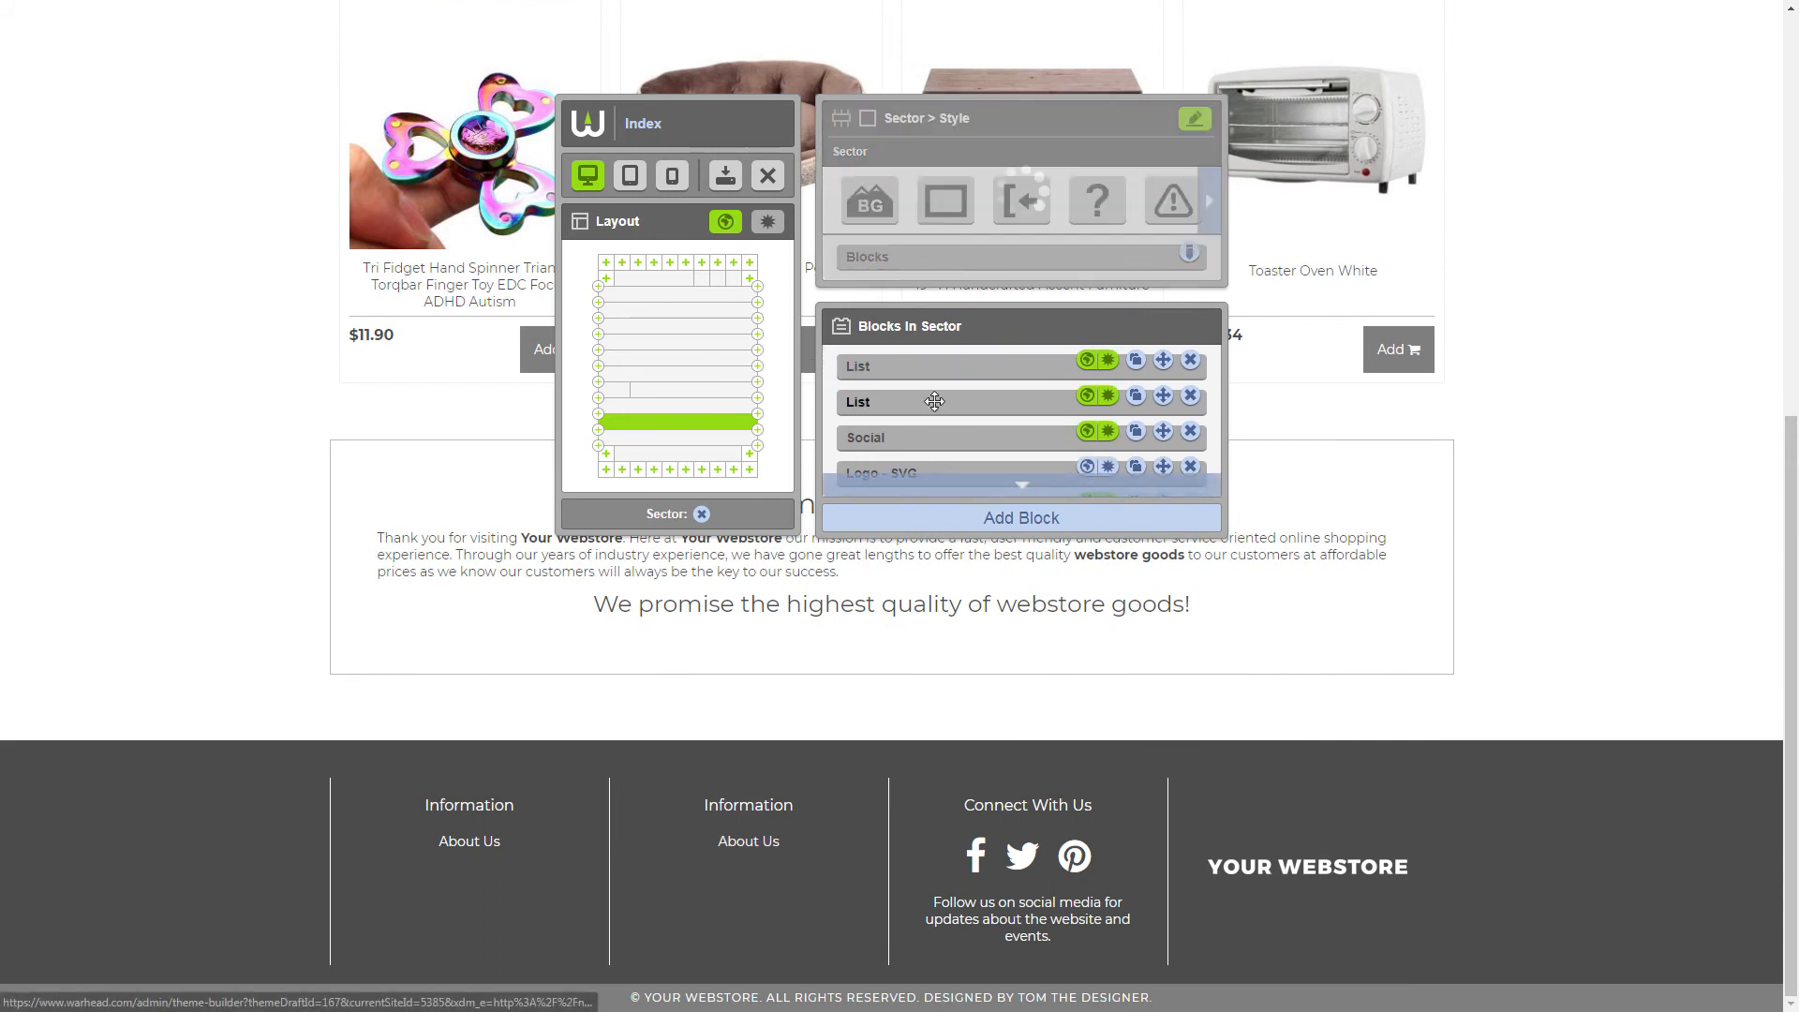
click(942, 403)
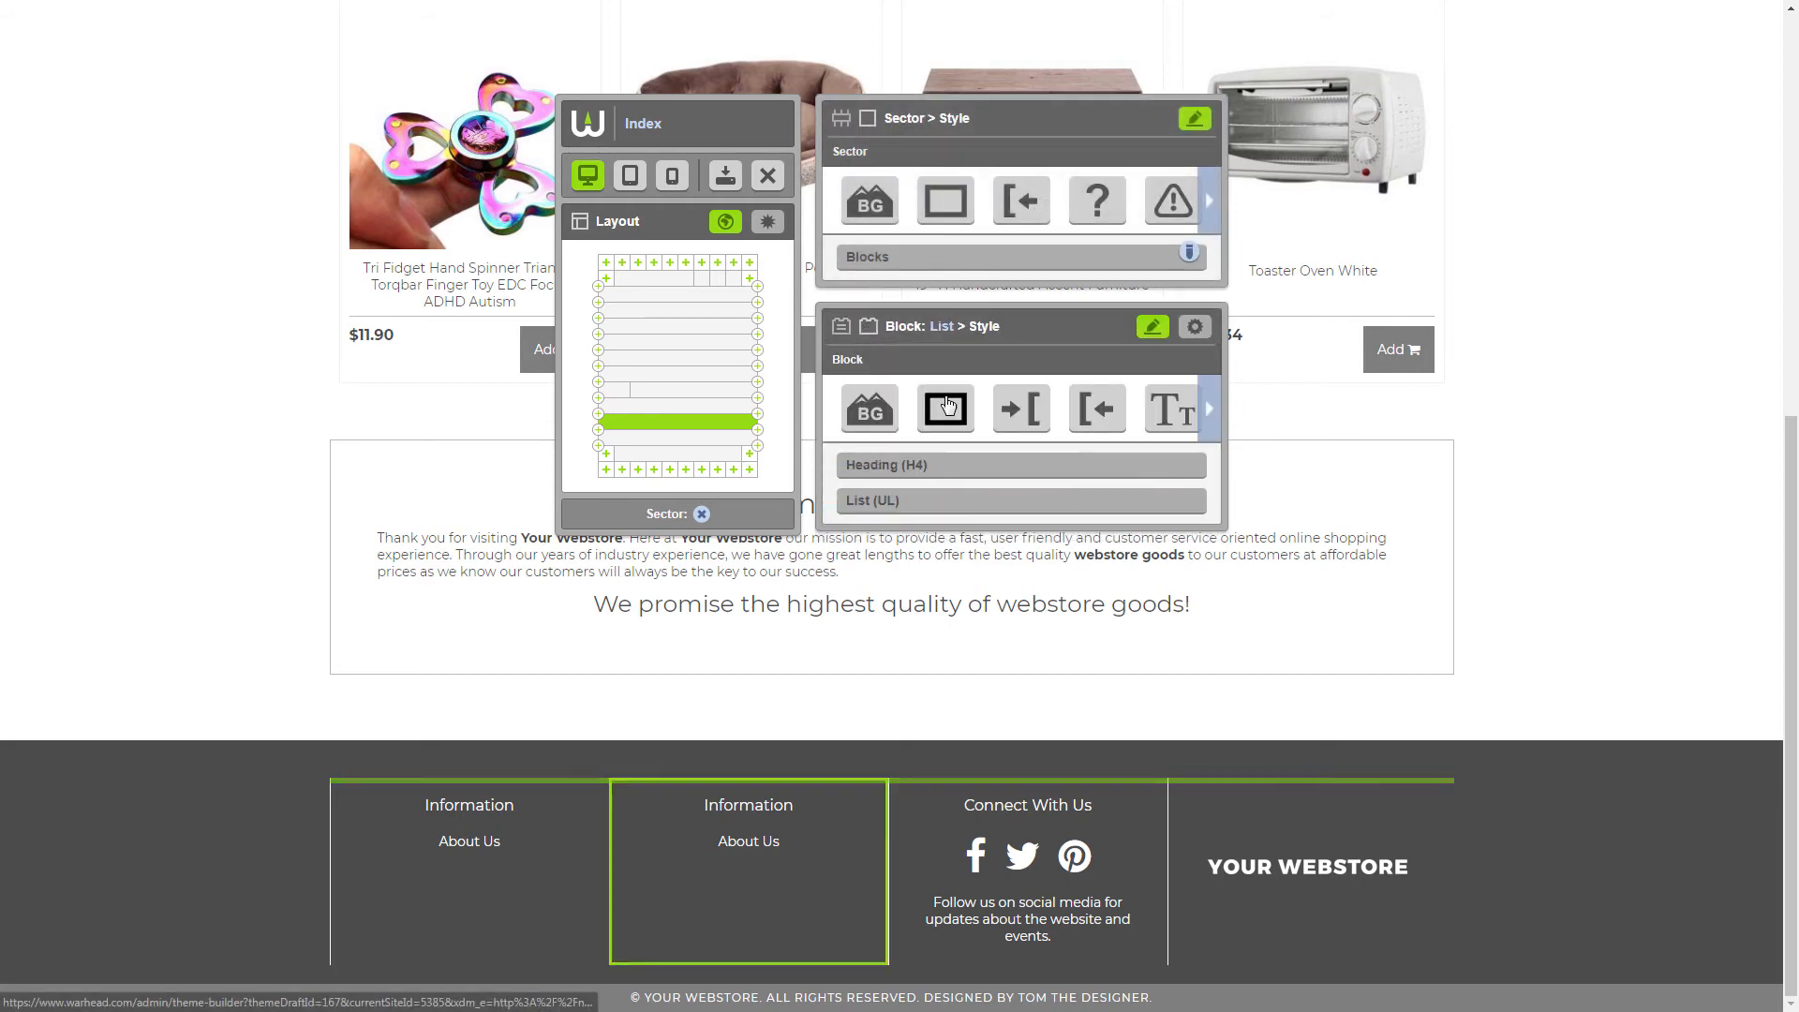
click(1194, 328)
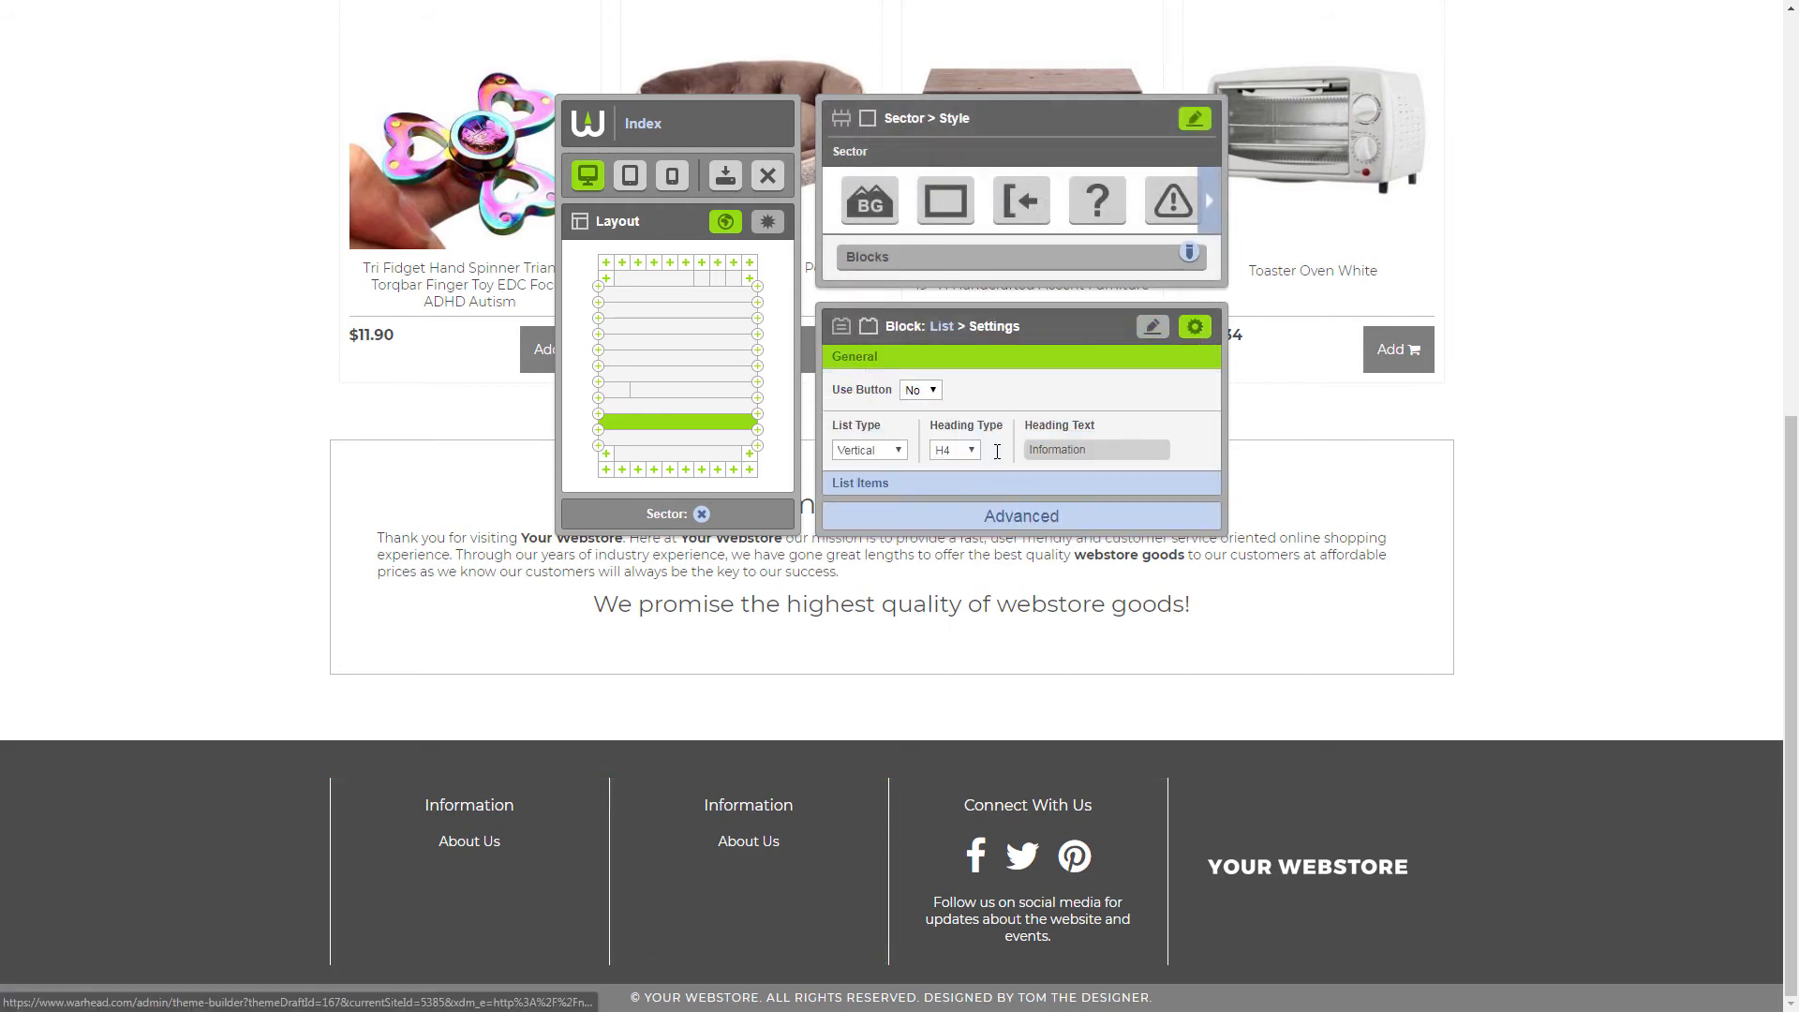
click(965, 482)
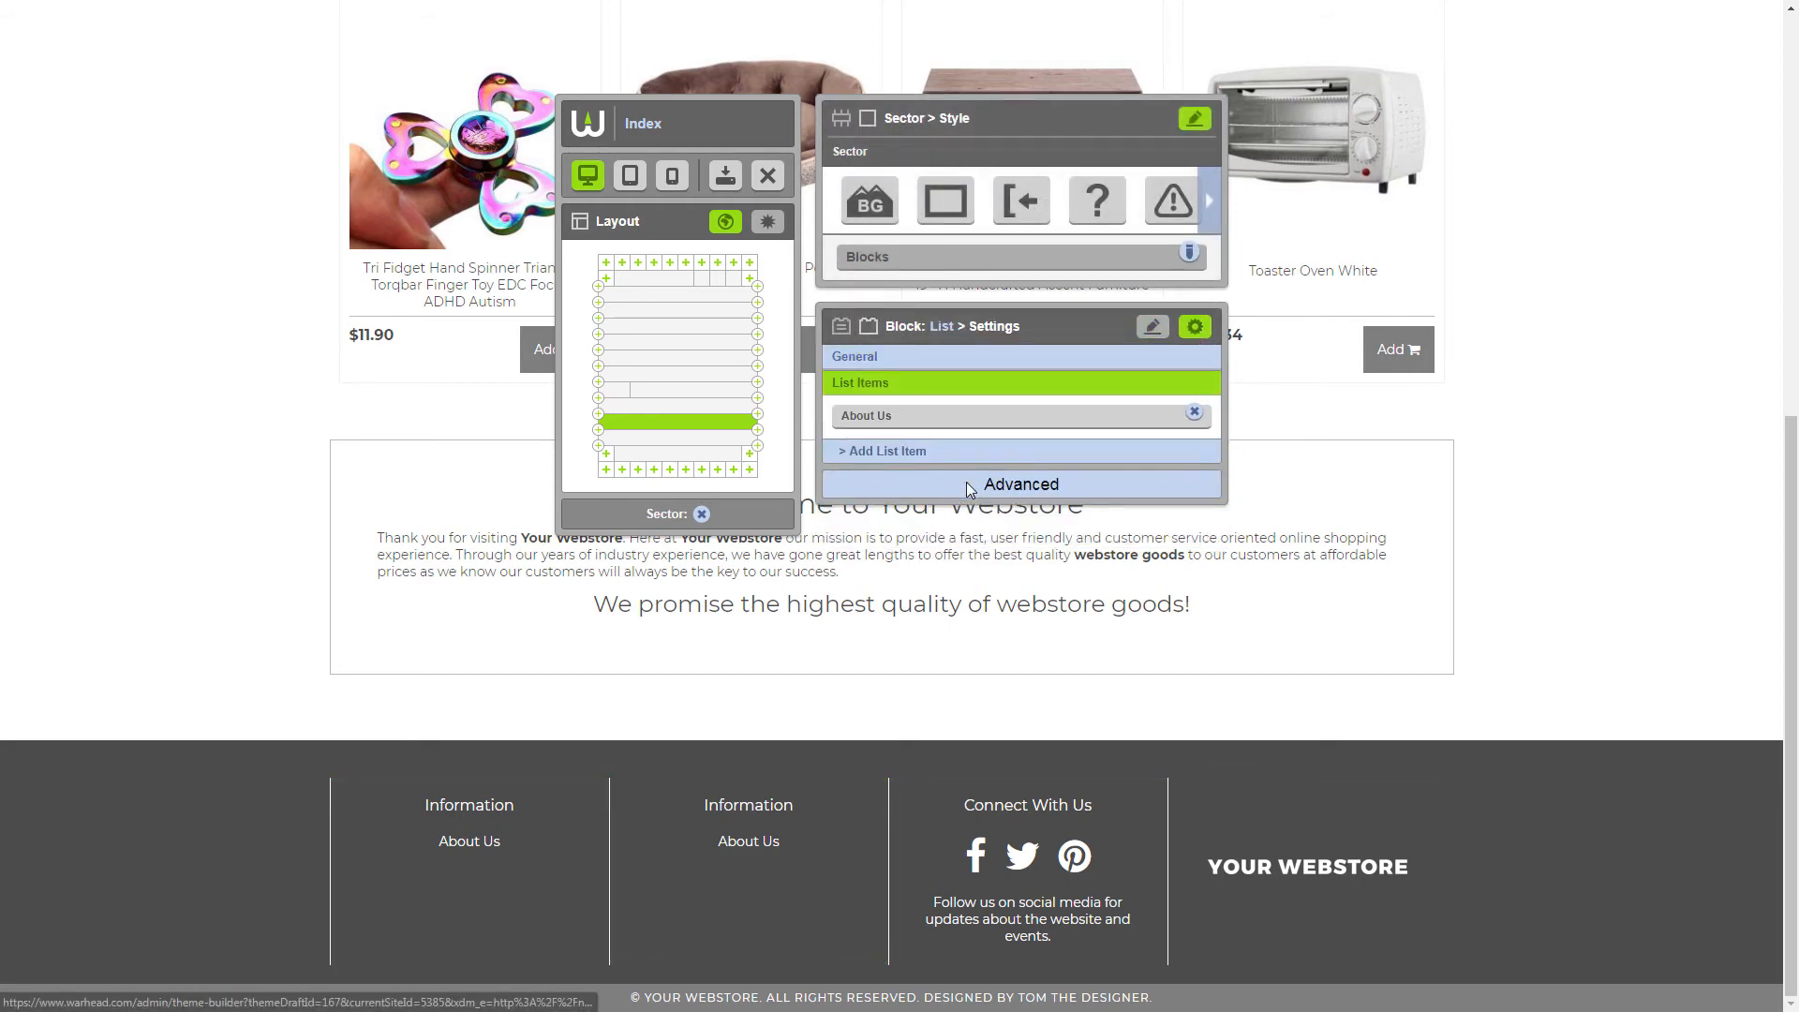
click(919, 412)
drag(880, 455, 819, 447)
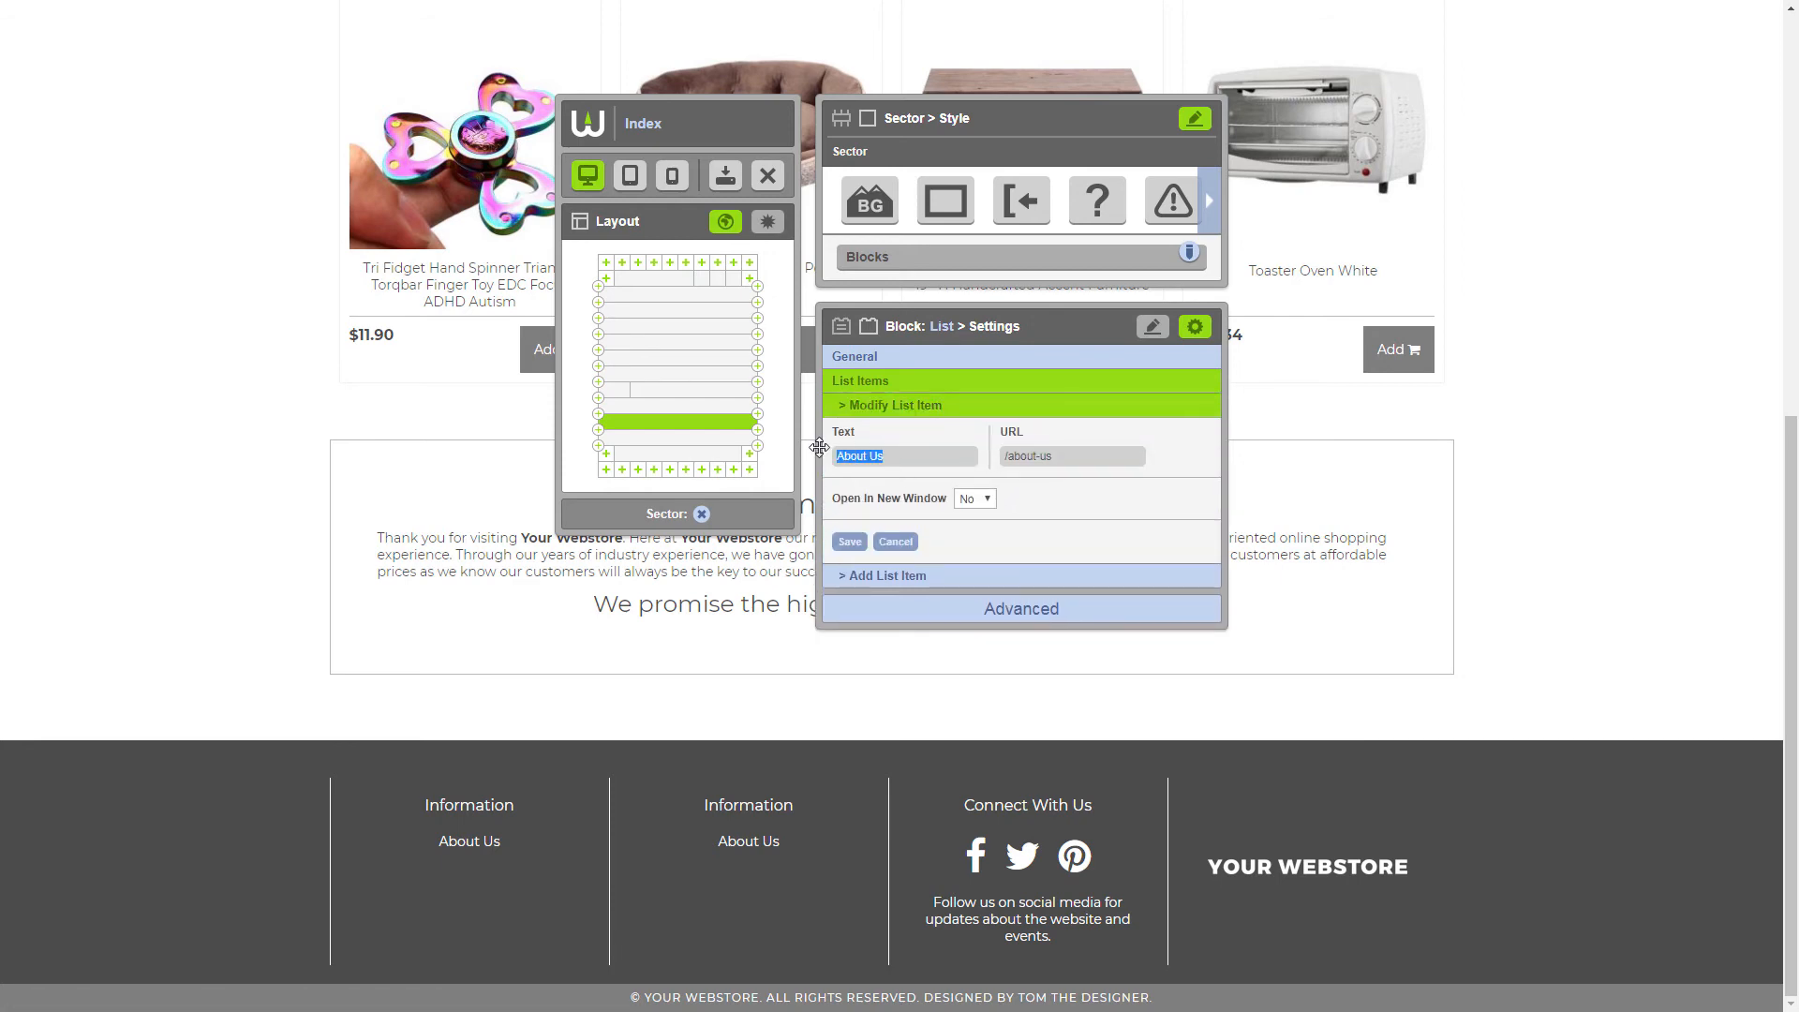
text(My Account)
key(Tab)
text(/customers/modify-account)
click(855, 545)
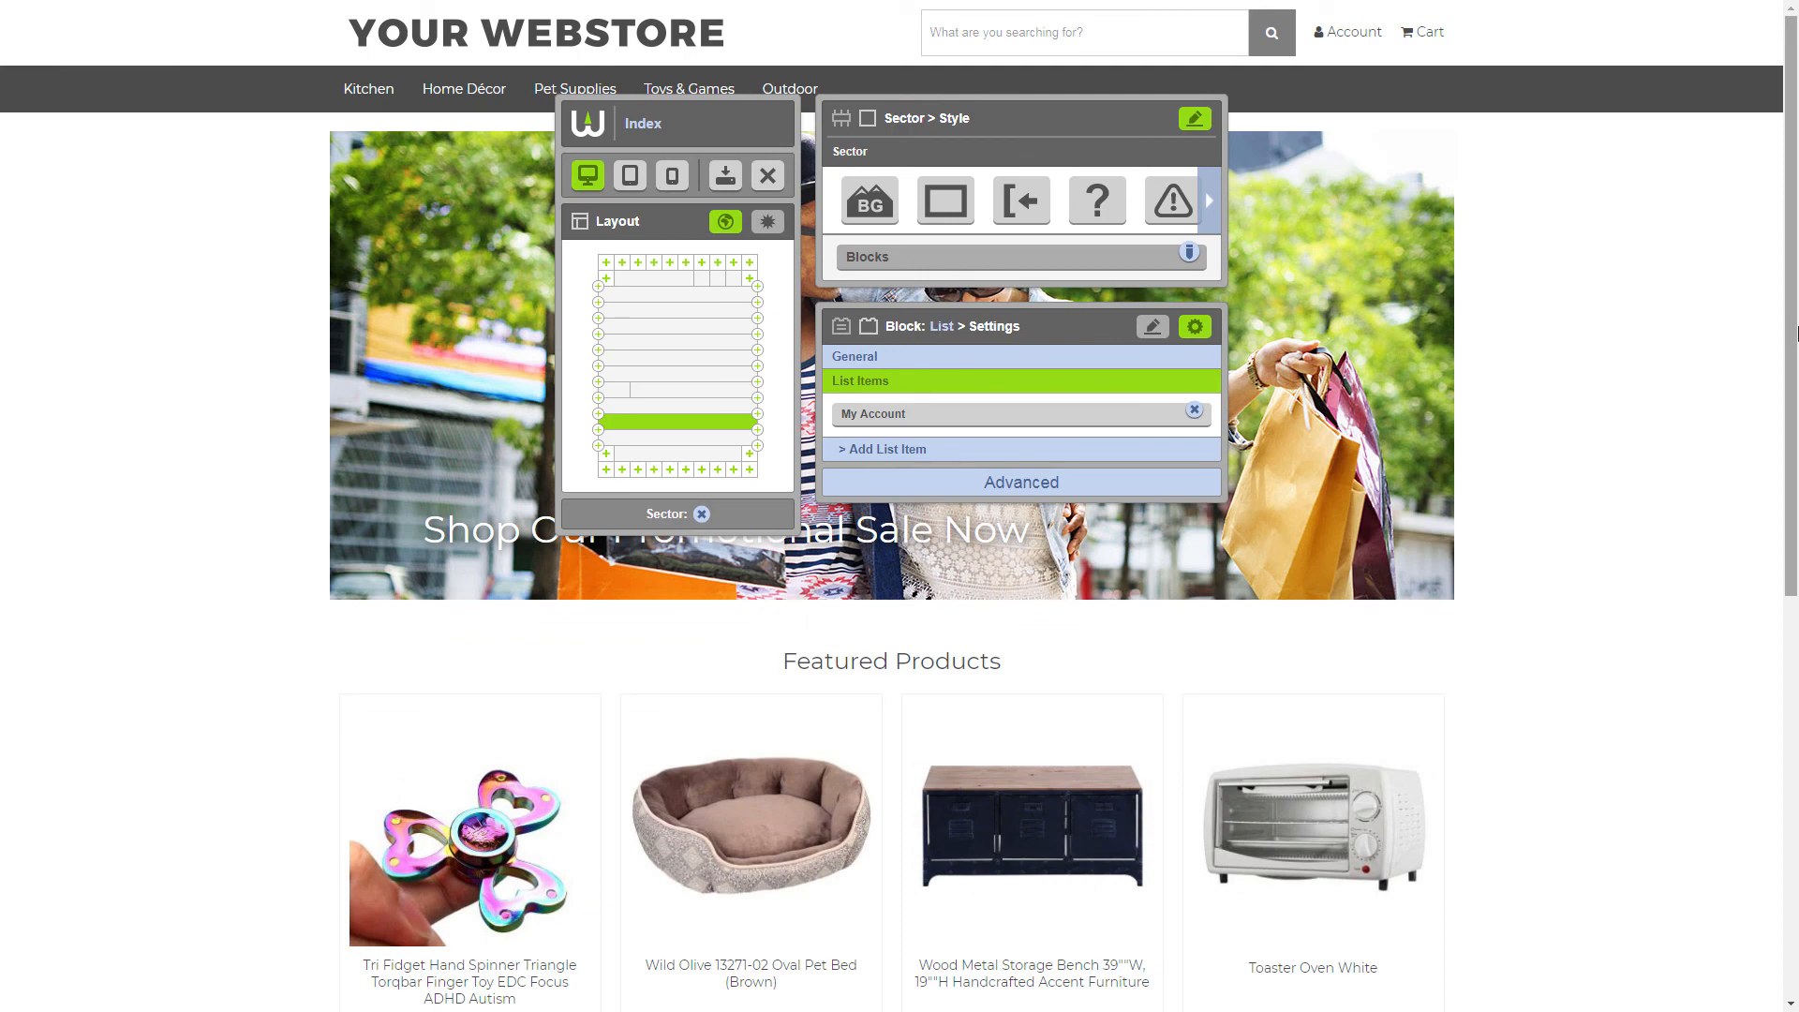
scroll(805, 766, down, 8)
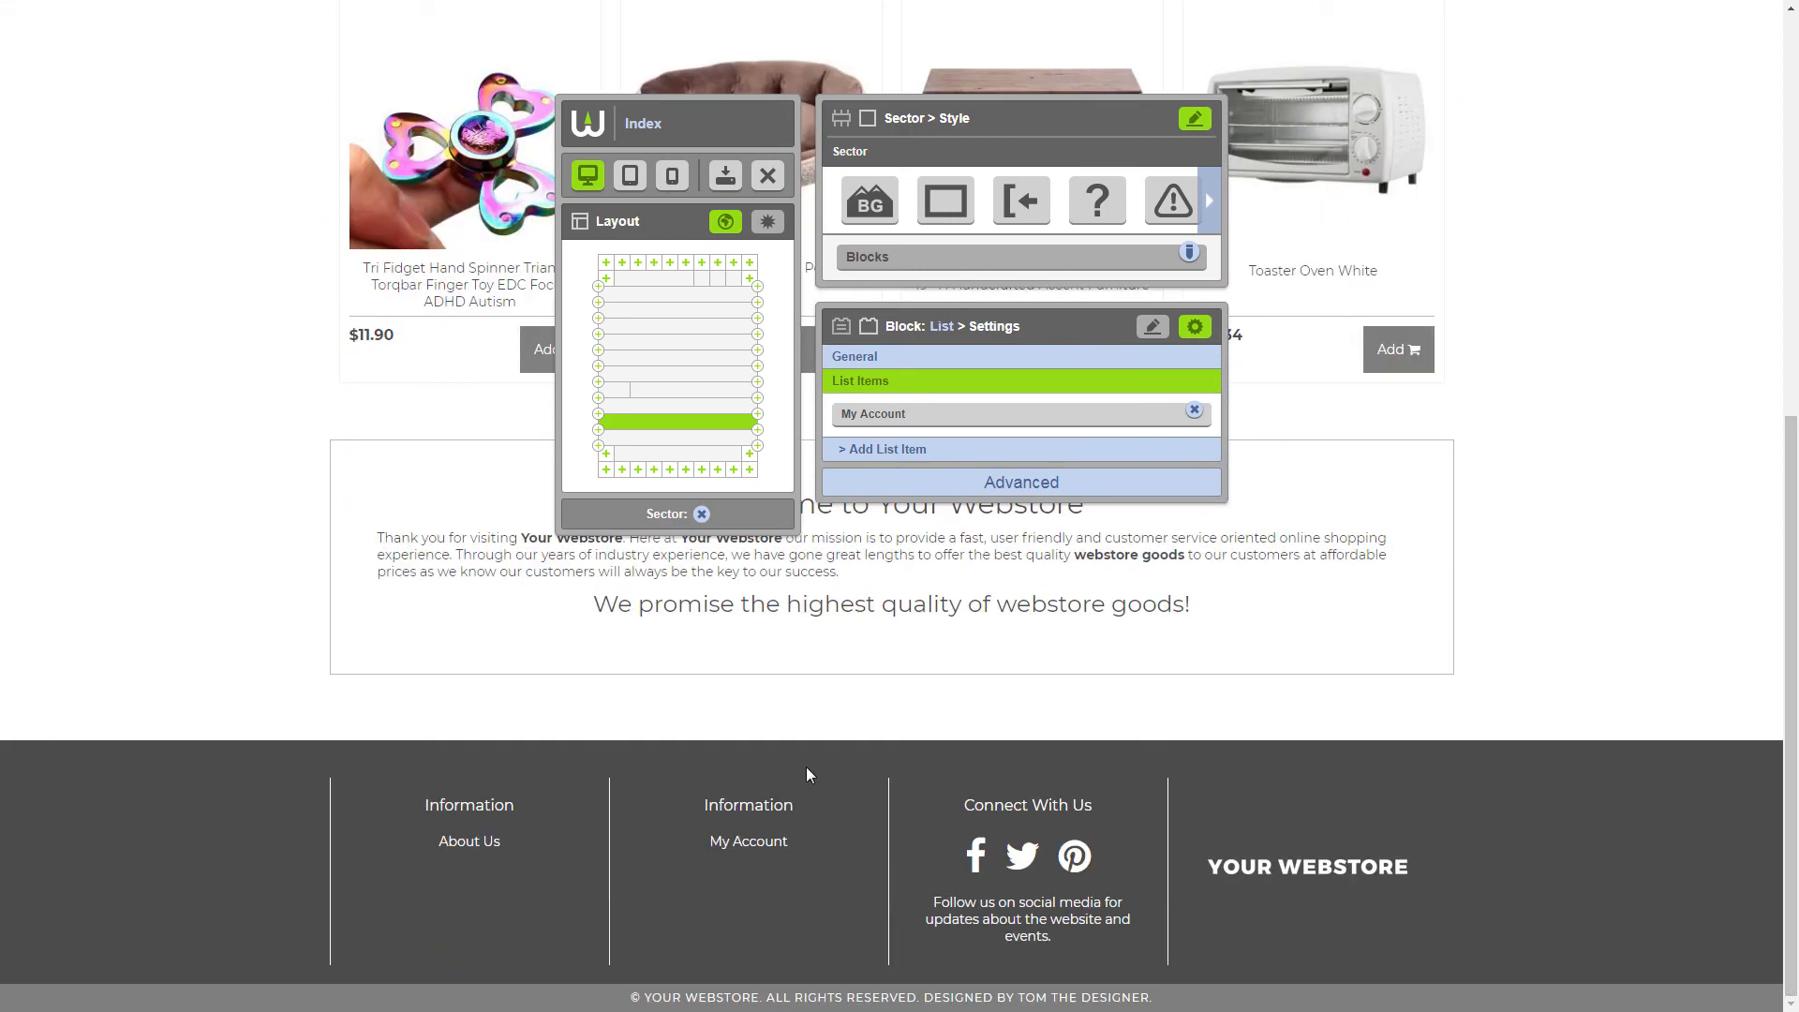